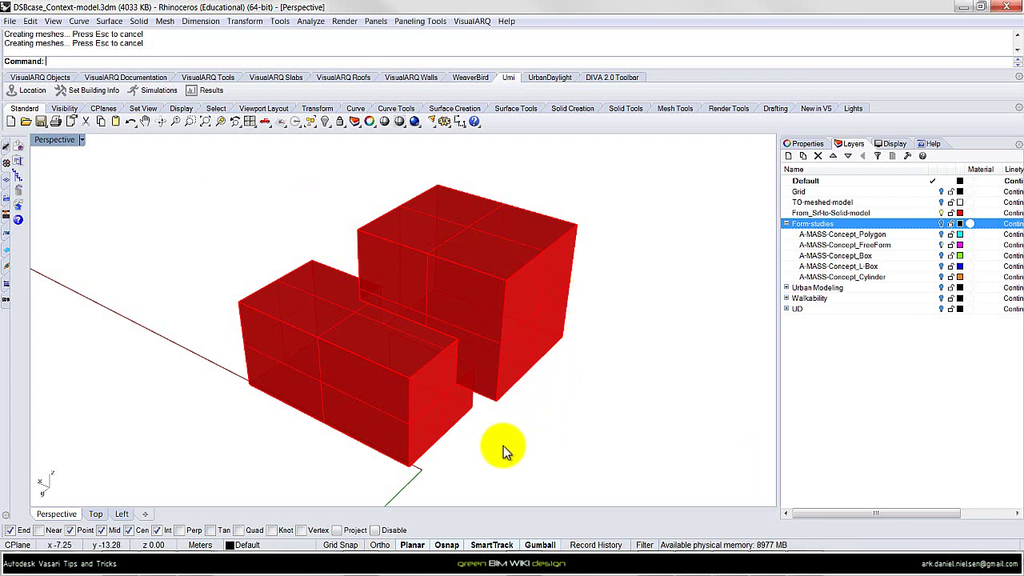
- Window-select all twelve surfaces of the two red box masses
mouse_move(514, 458)
right_mouse_down()
mouse_move(480, 448)
mouse_move(445, 411)
mouse_move(375, 370)
mouse_move(349, 370)
mouse_move(533, 439)
mouse_move(524, 454)
right_mouse_up()
left_click(360, 337)
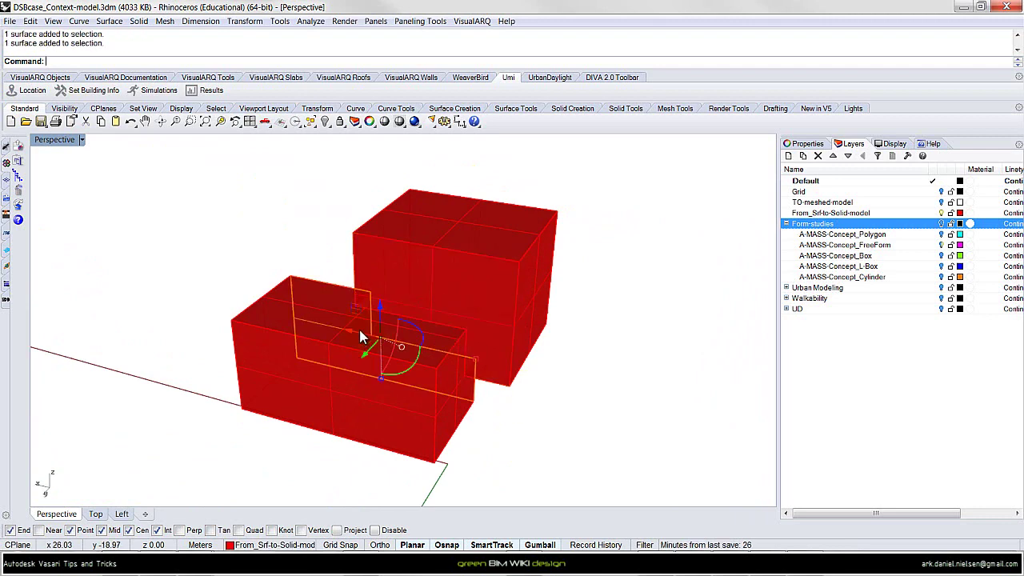
right_click_drag(206, 359, 579, 306)
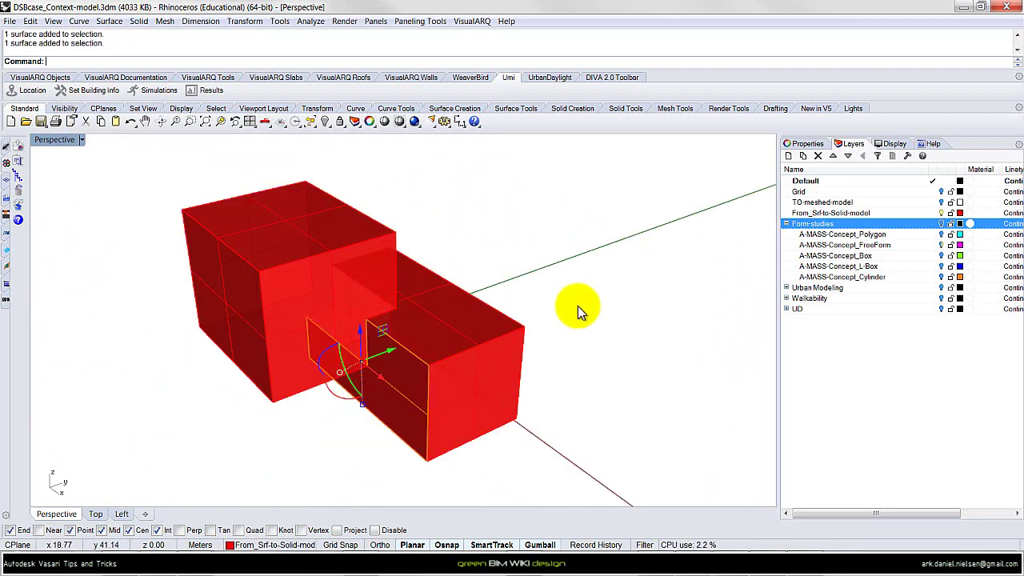
left_click(578, 306)
left_click_drag(120, 155, 584, 492)
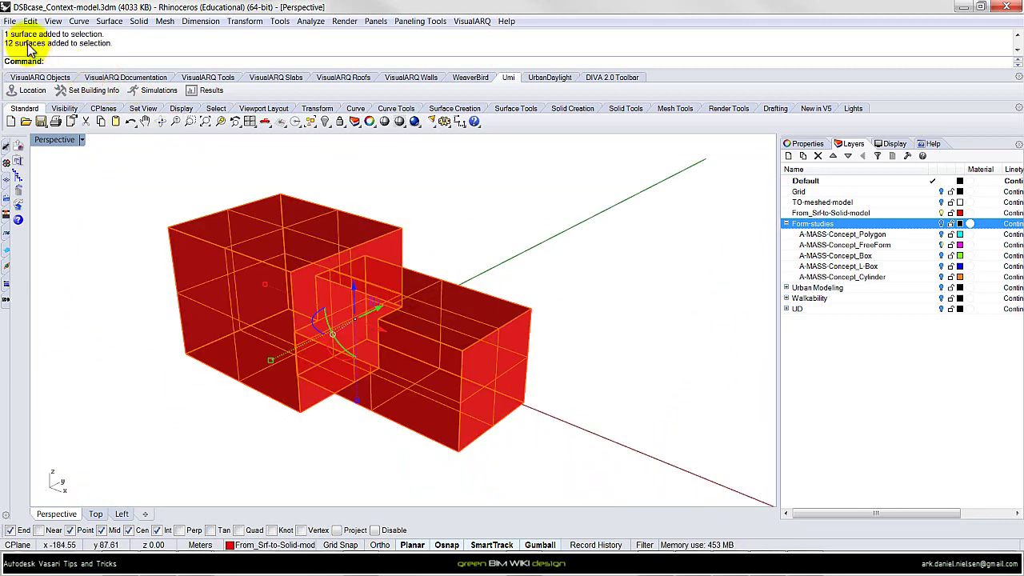
- Export the selected surfaces as the ACIS (*.sat) file Non-Closed-polysurface.sat
left_click(11, 22)
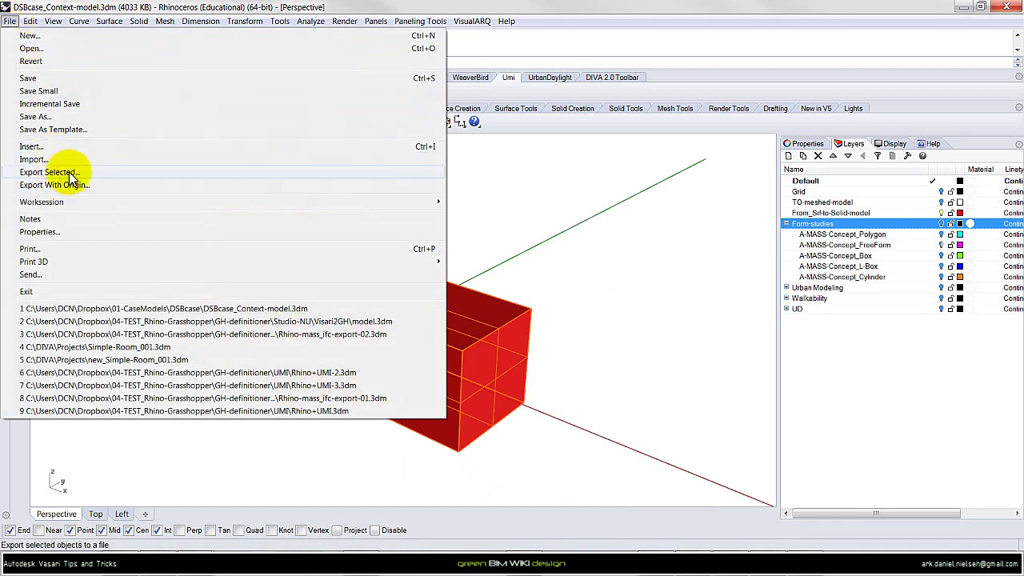
left_click(69, 173)
type("Non-Closed-polysurface.sat")
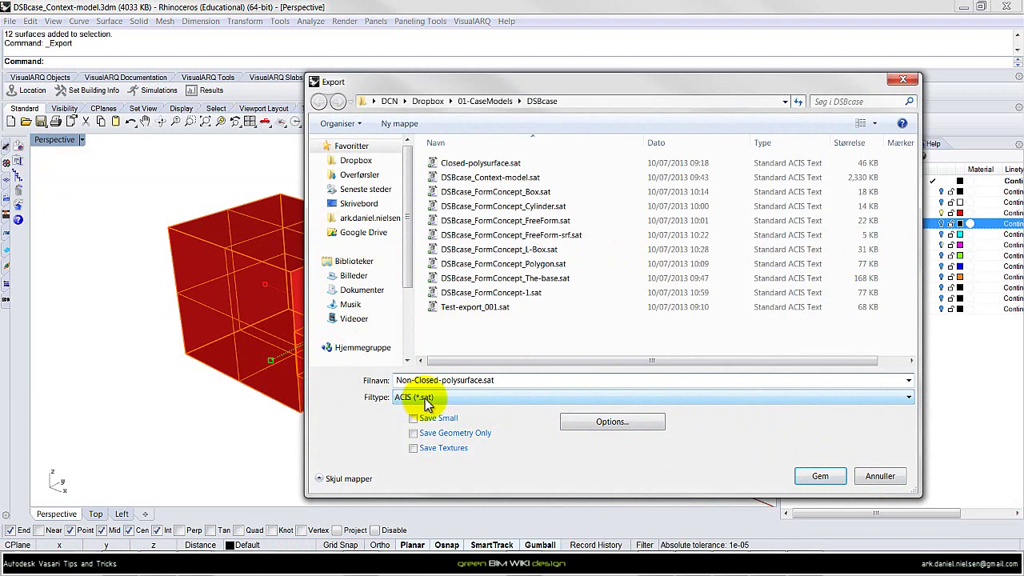
left_click(612, 422)
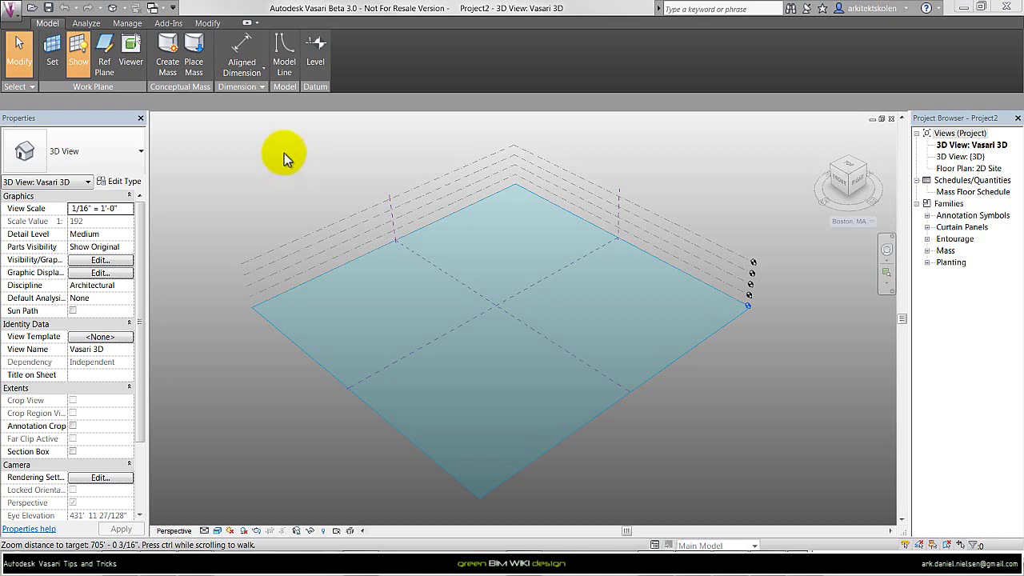
- Start a new in-place mass and import Non-Closed-polysurface.sat into it, with import units set to meter
left_click(166, 58)
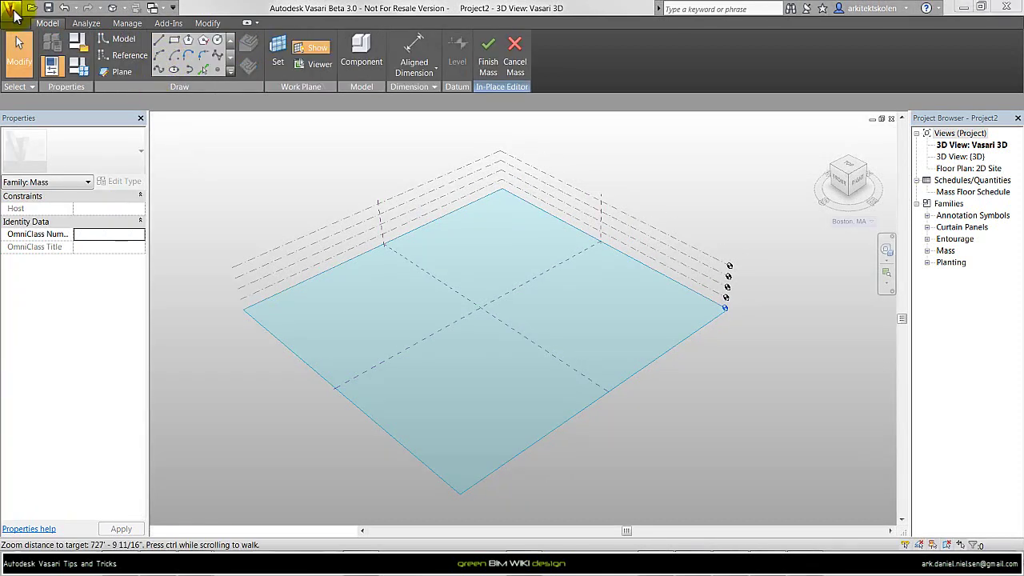
left_click(11, 11)
mouse_move(60, 219)
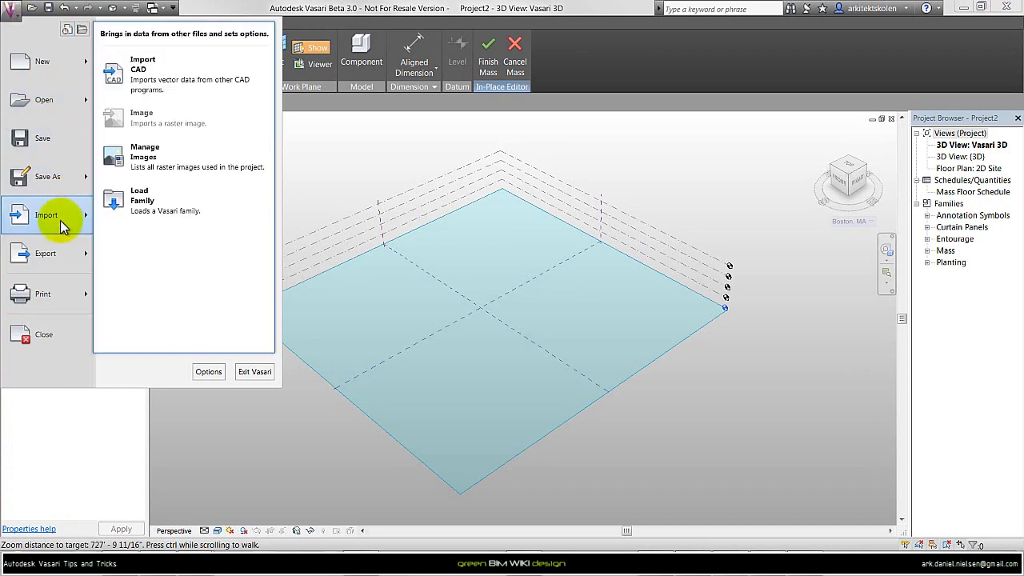
left_click(174, 71)
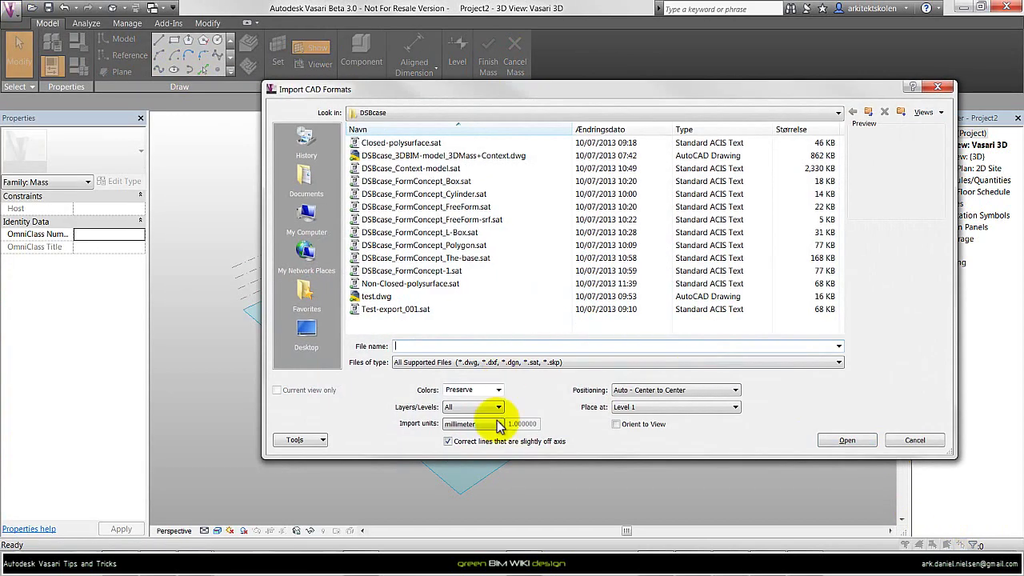
left_click(497, 424)
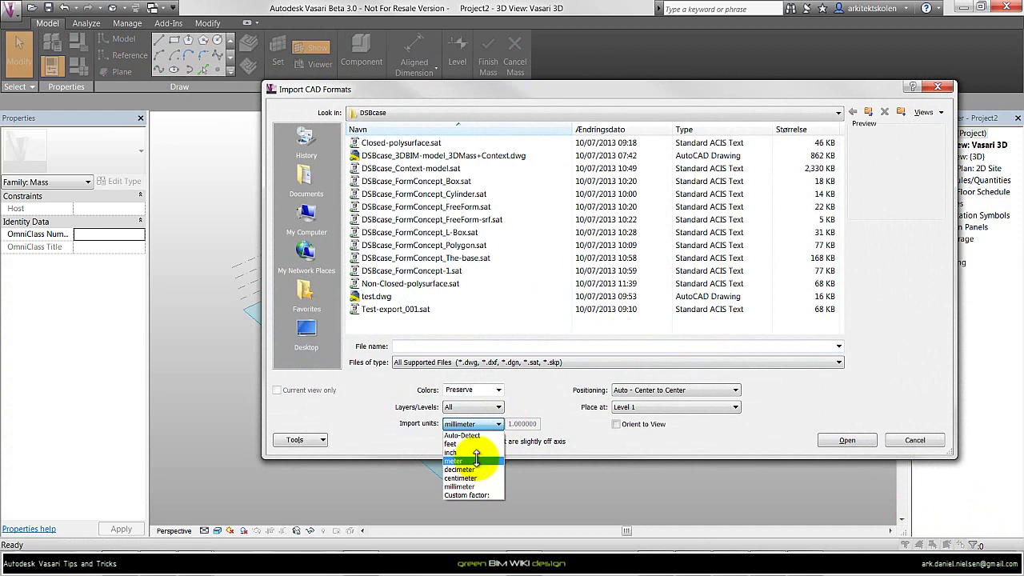
left_click(479, 461)
left_click(454, 283)
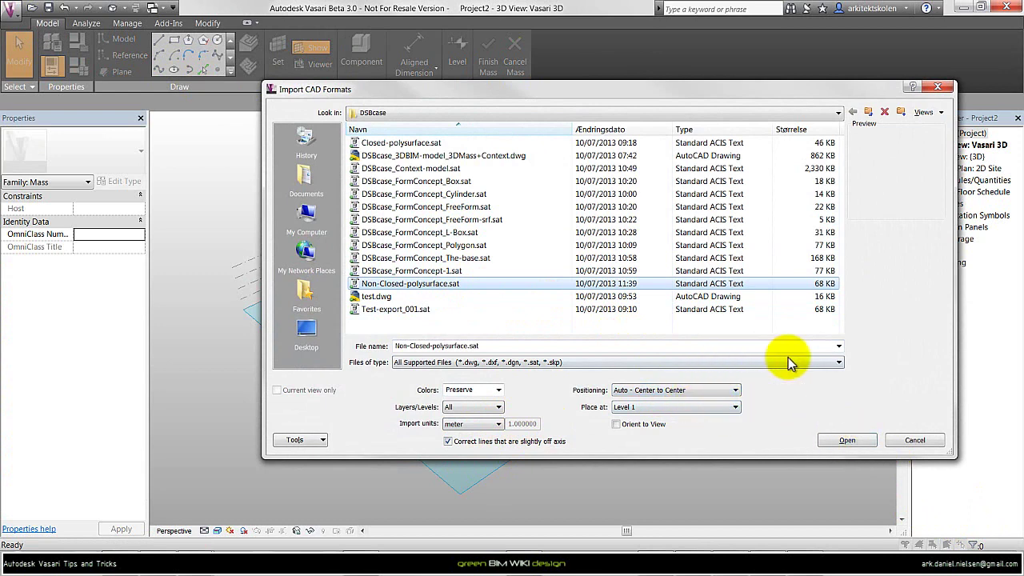
left_click(846, 439)
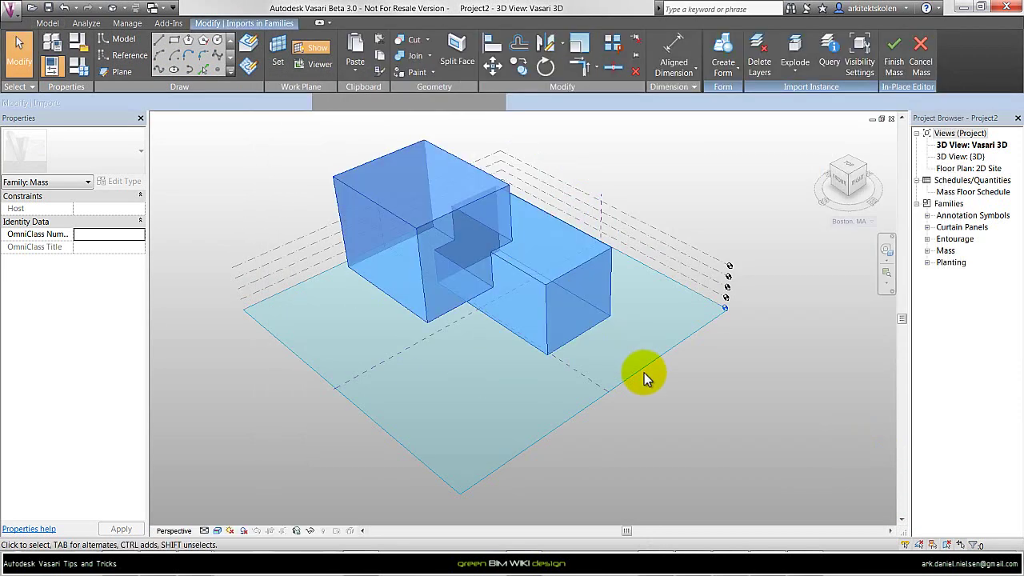
- Finish the in-place mass holding the imported geometry
left_click(676, 415)
middle_click_drag(694, 452, 726, 404, "shift")
middle_click_drag(734, 252, 548, 140)
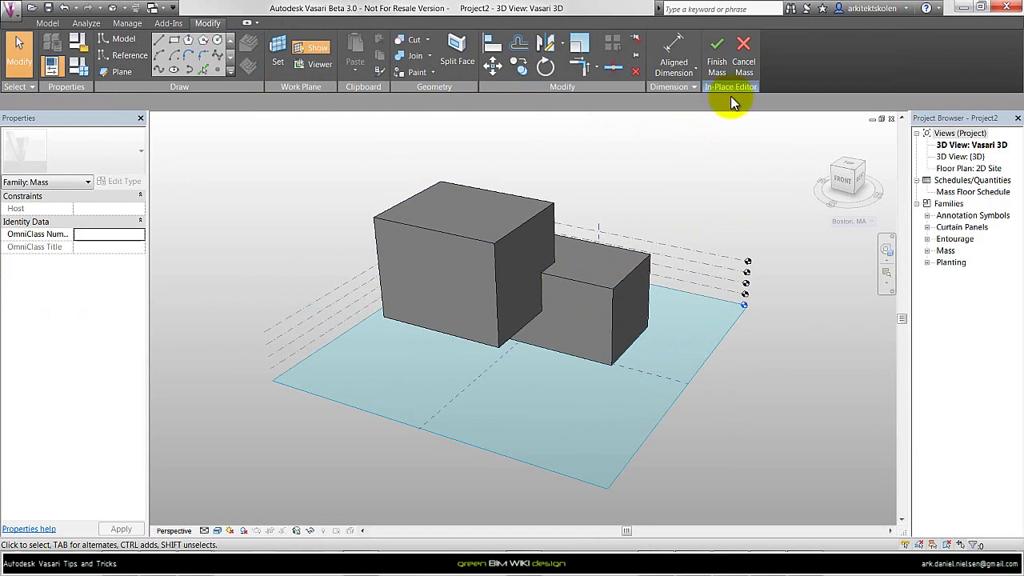
left_click(715, 50)
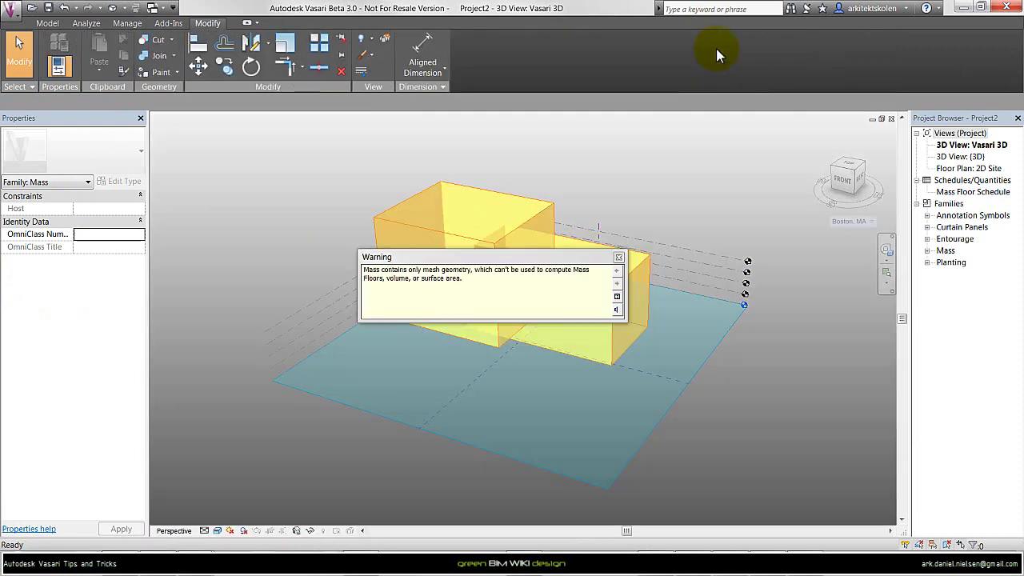
- Read and close the warning that mesh geometry cannot compute Mass Floors or volume
triple_click(472, 282)
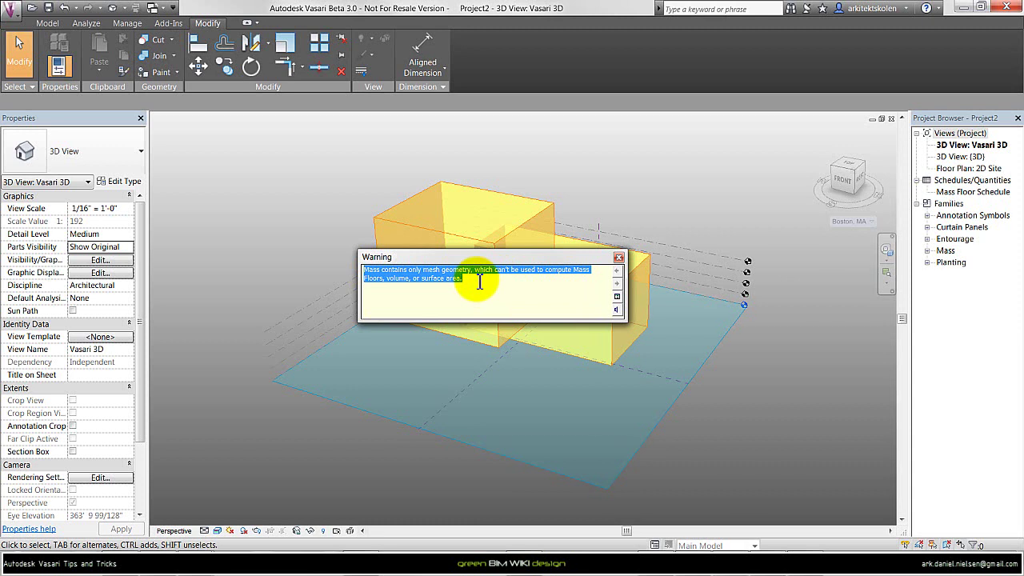
left_click(479, 282)
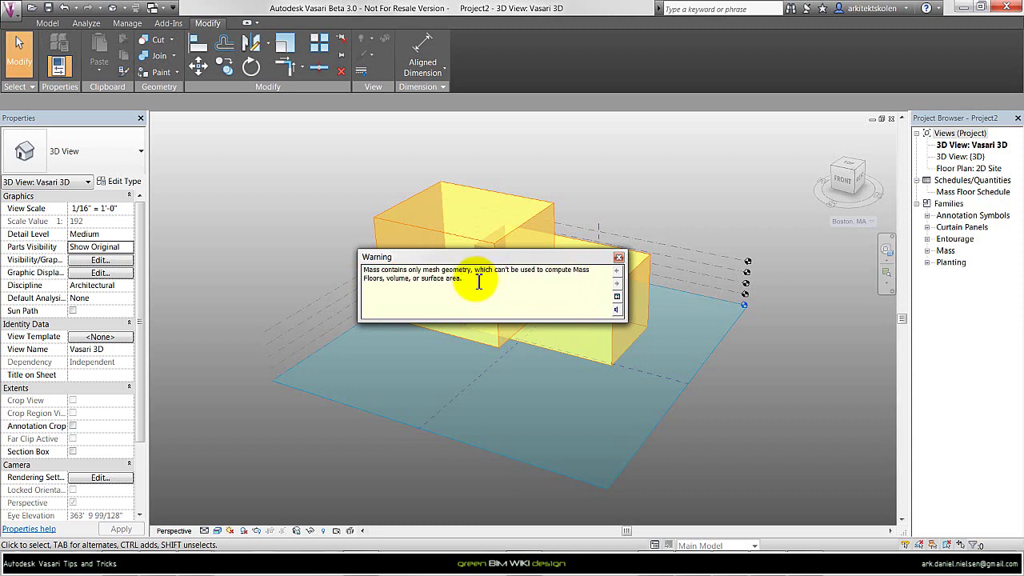
left_click(618, 257)
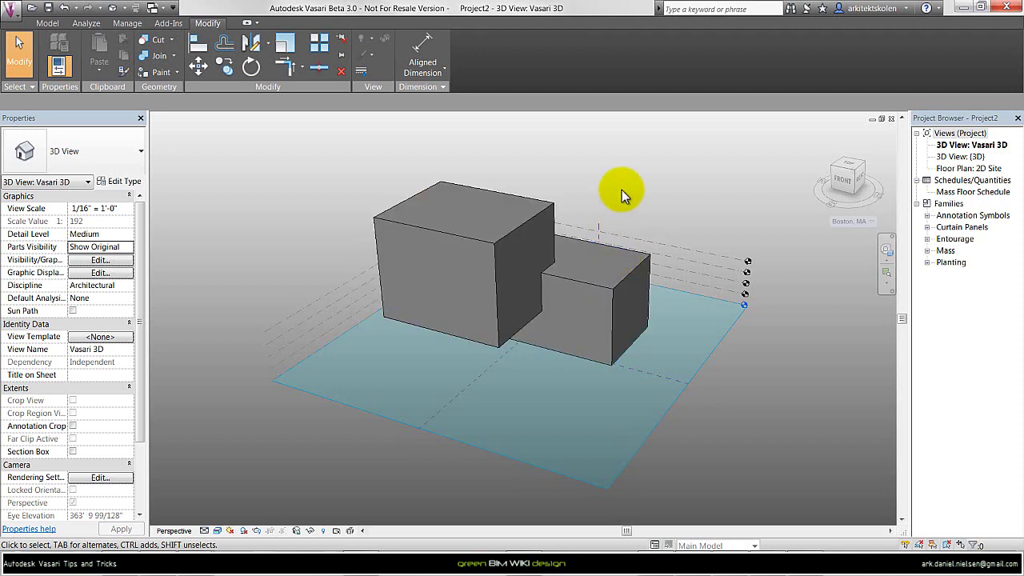
middle_click_drag(622, 190, 616, 227, "shift")
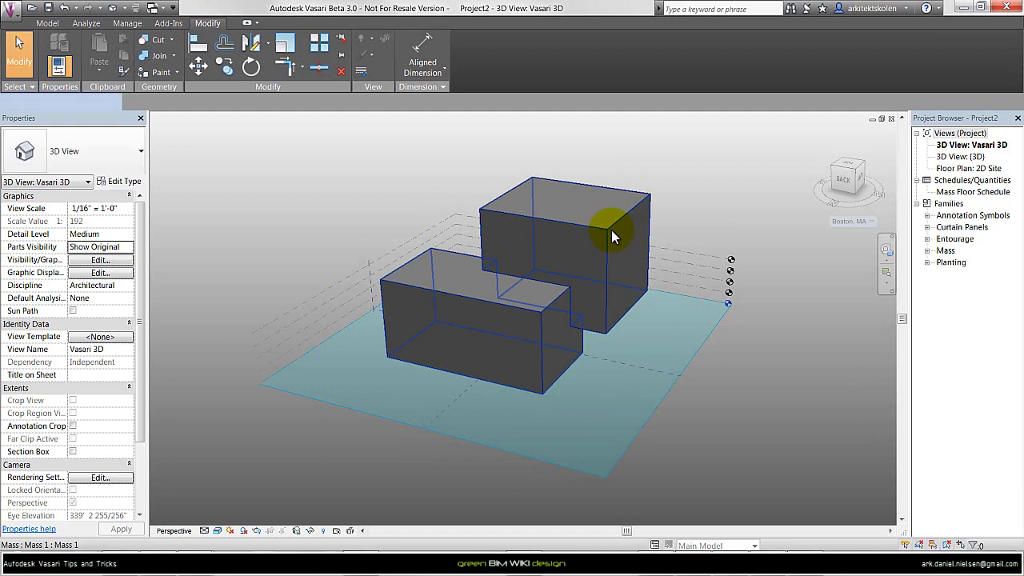
- Give the imported mass floors at Levels 1 through 5
left_click(611, 230)
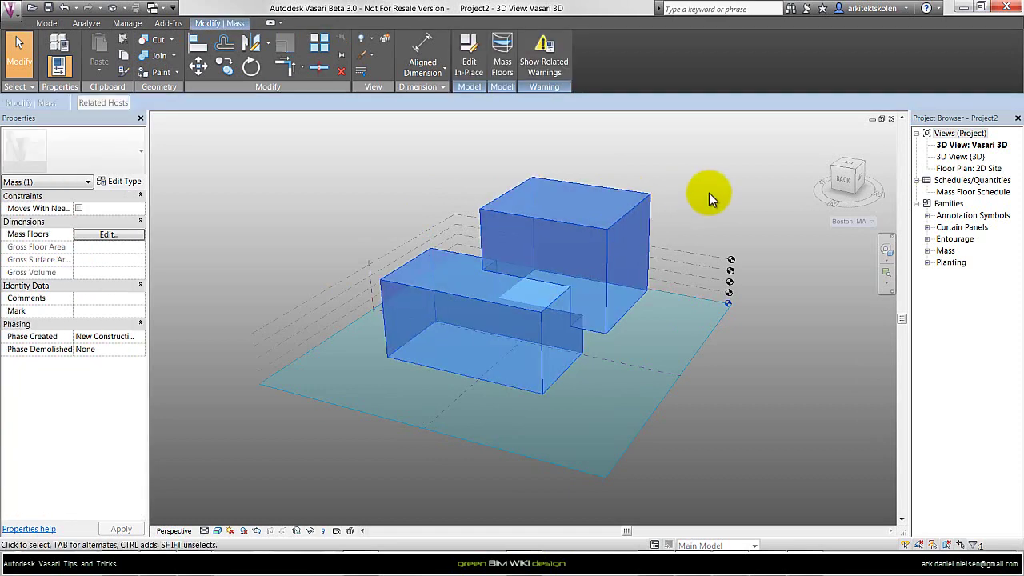
left_click(502, 64)
left_click(454, 368)
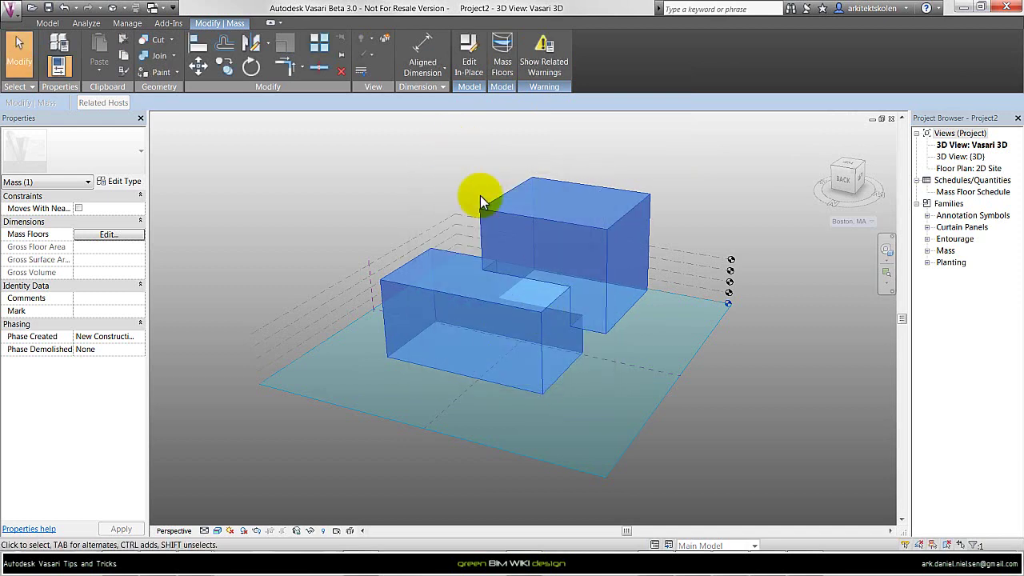
left_click(742, 437)
middle_click_drag(742, 438, 712, 427, "shift")
- Run a Solar Radiation analysis on the taller block's right and top faces
left_click(88, 30)
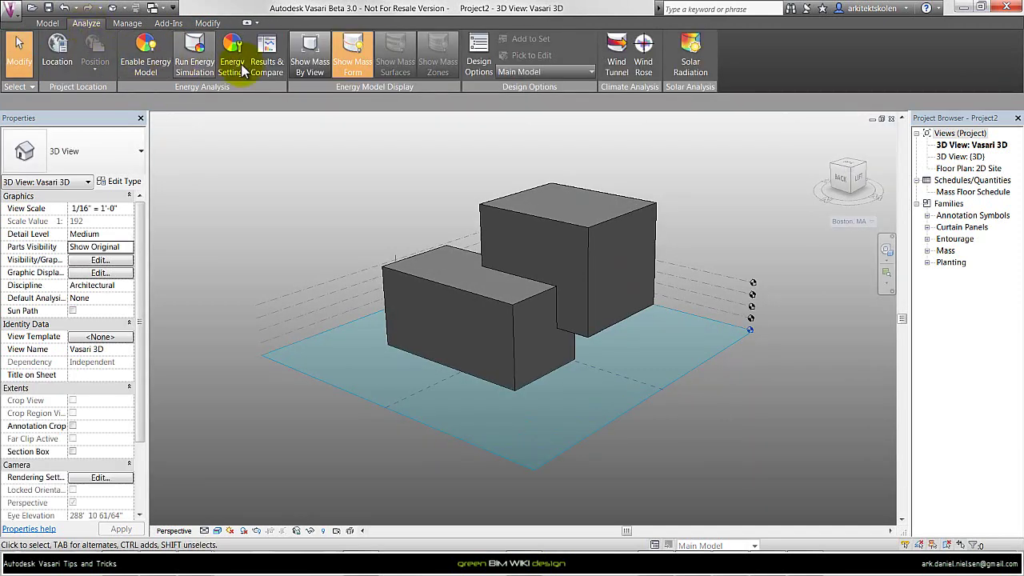
left_click(693, 68)
left_click(438, 175)
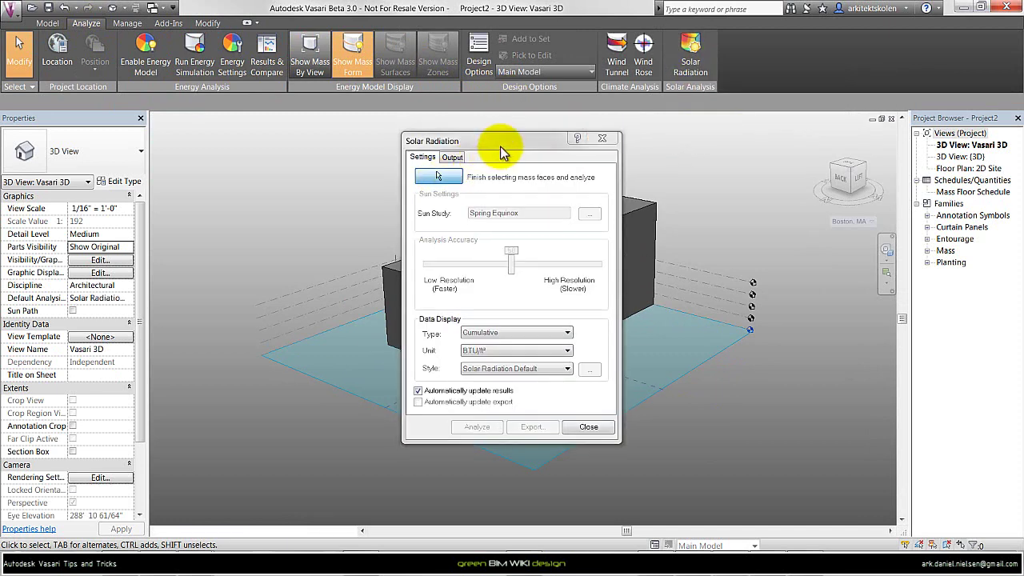
left_click_drag(500, 144, 781, 140)
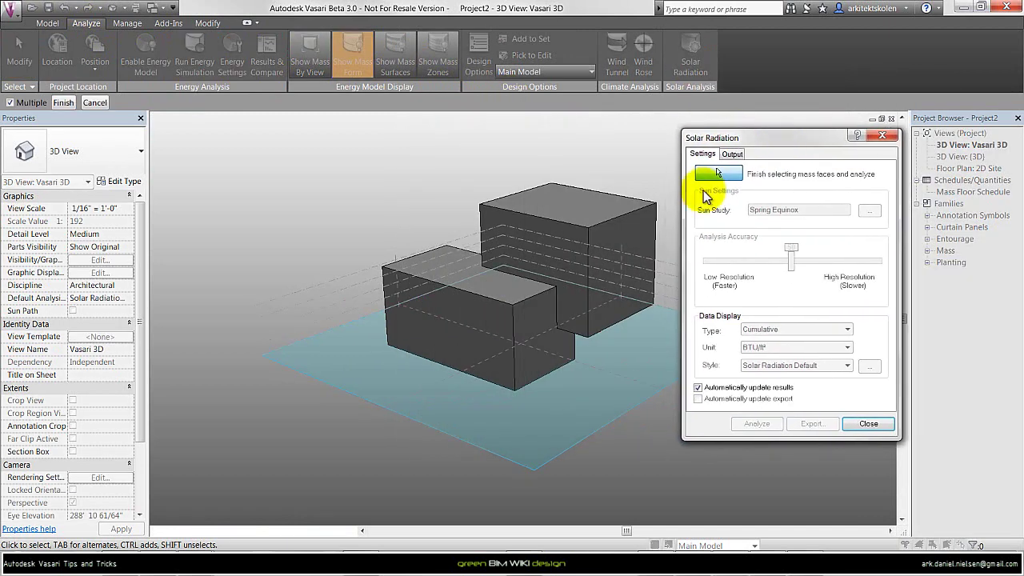
left_click(601, 235)
left_click(581, 211)
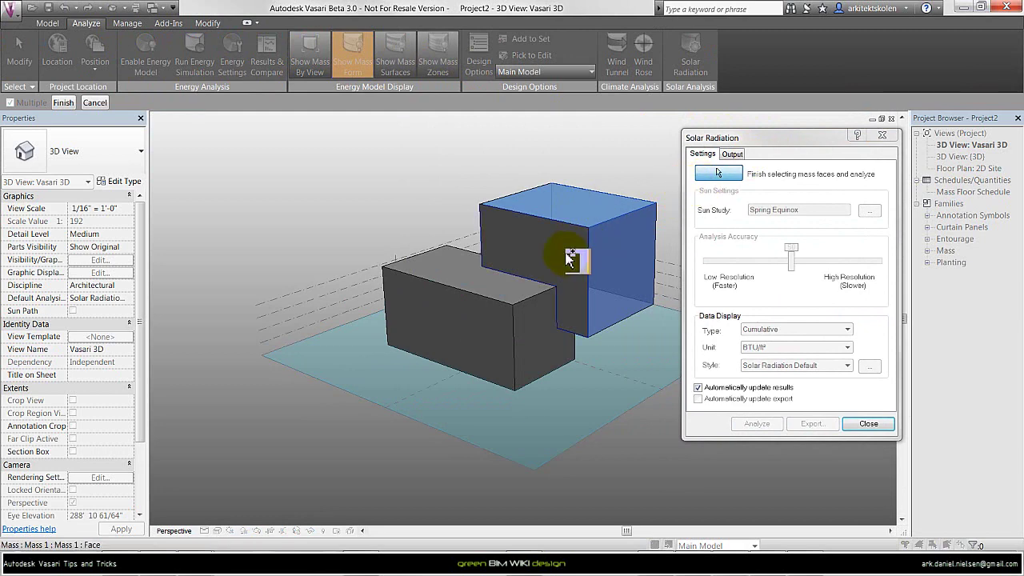
key("Return")
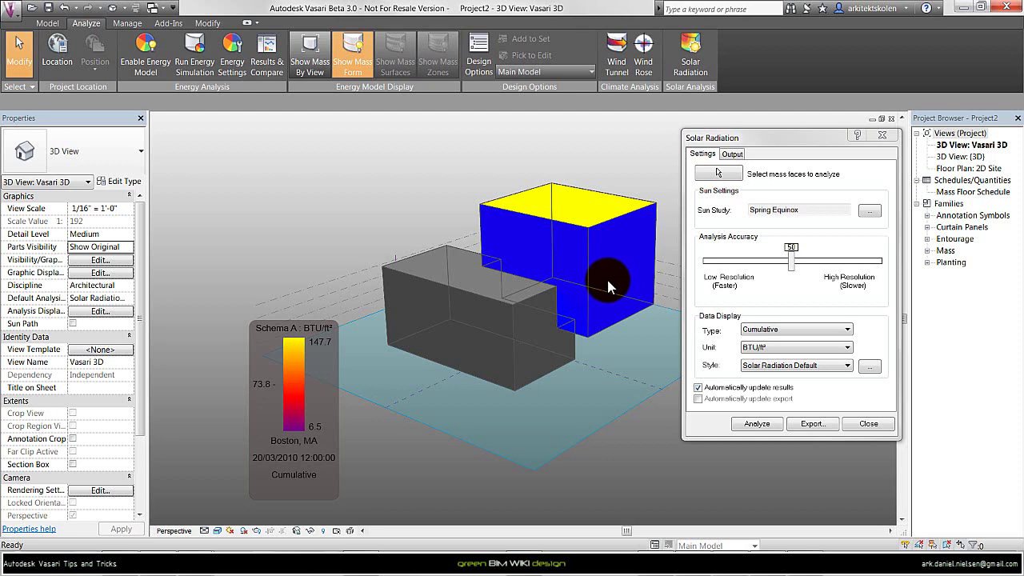
- Close the solar radiation settings and place the results legend at the view's top-left
left_click(847, 422)
left_click_drag(290, 346, 200, 152)
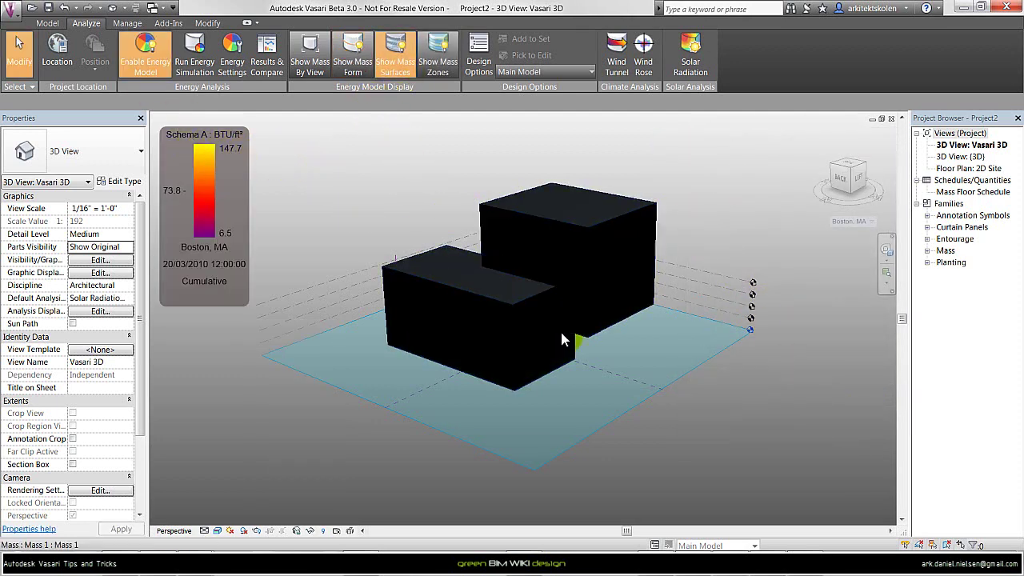
middle_click_drag(685, 347, 537, 227, "shift")
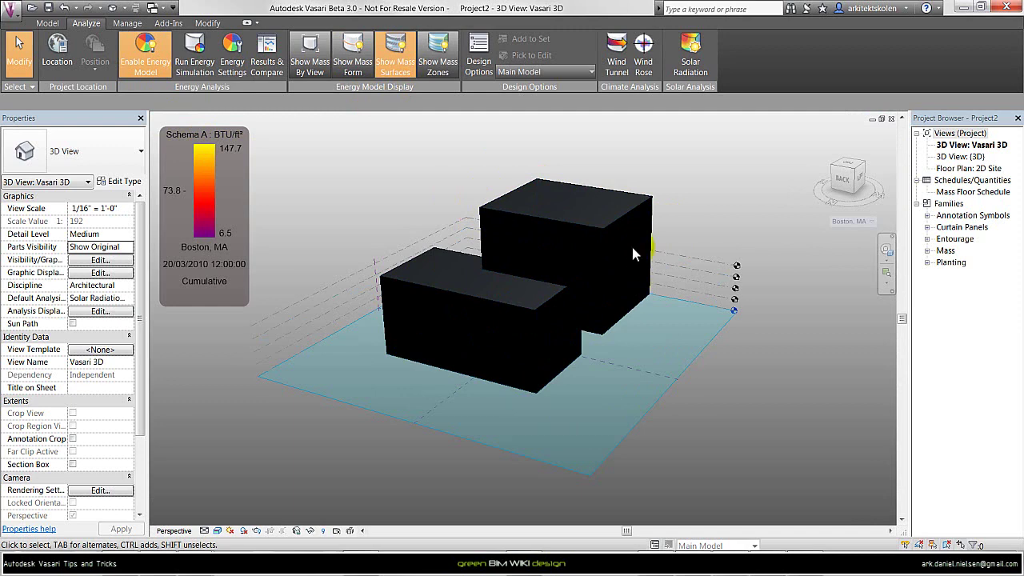
middle_click_drag(617, 301, 707, 462, "shift")
- Select the taller mass to show its Mass properties in the Properties palette
left_click(549, 245)
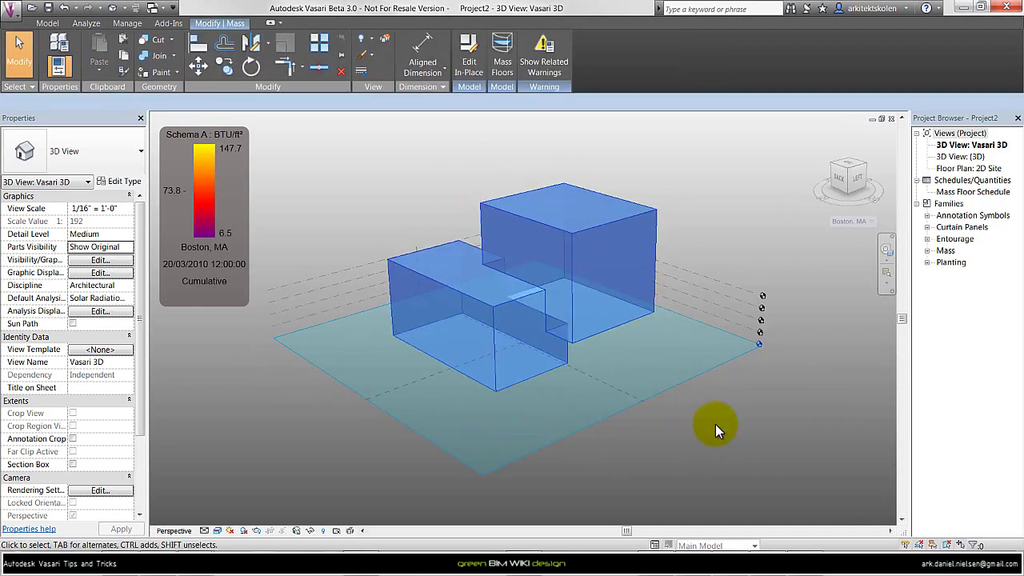
left_click(714, 430)
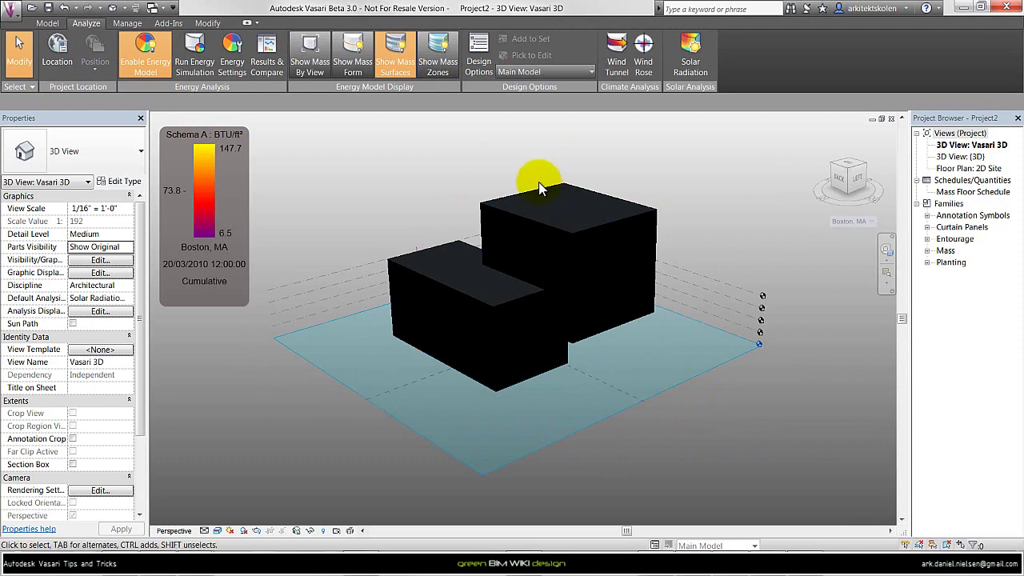
left_click(559, 228)
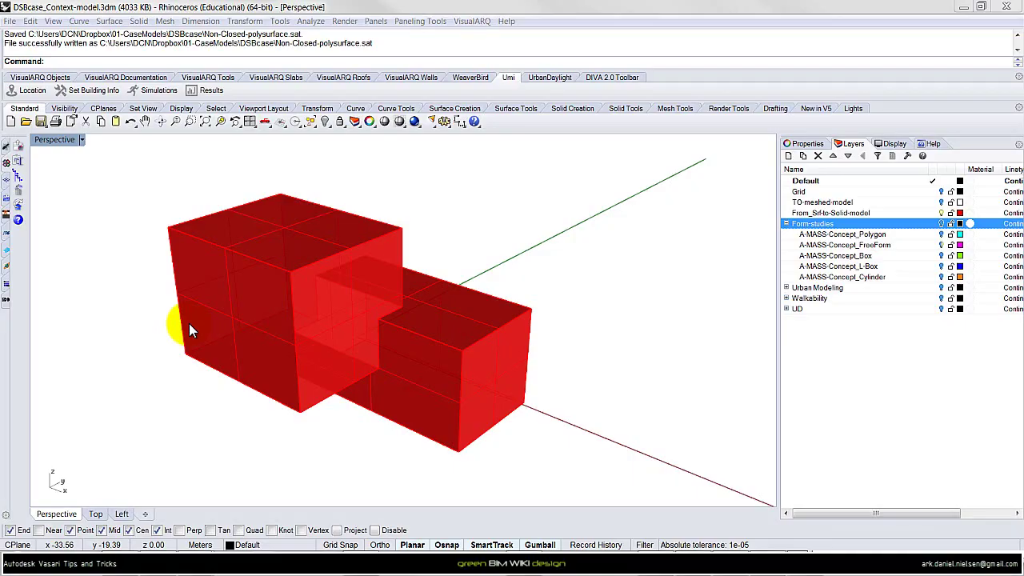
- Select the red massing as one object and check in Properties that it is a closed polysurface
left_click(329, 365)
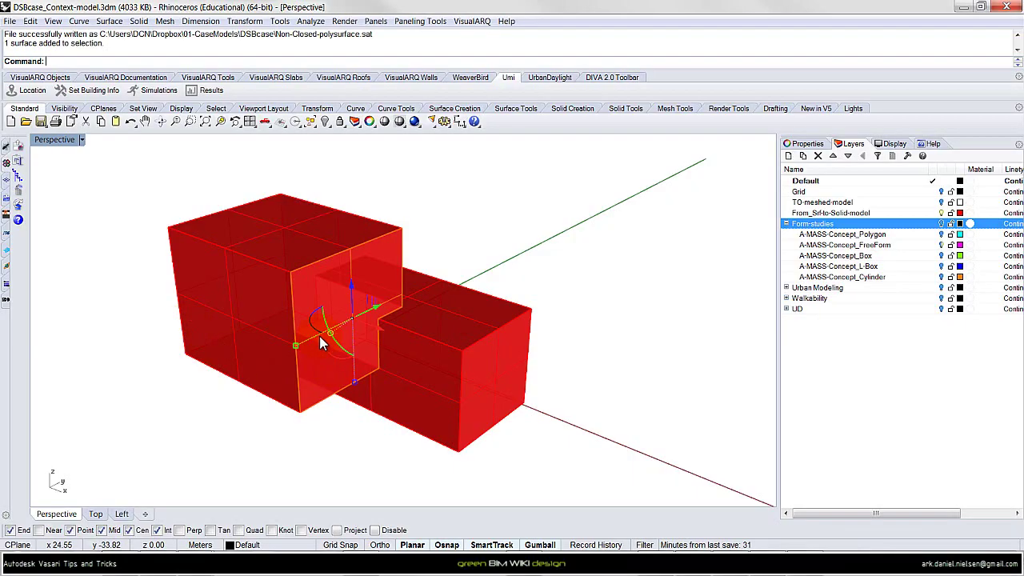
right_click_drag(541, 413, 351, 250)
left_click(159, 172)
left_click_drag(159, 172, 544, 432)
mouse_move(154, 164)
left_mouse_down()
mouse_move(416, 395)
mouse_move(600, 477)
mouse_move(563, 470)
mouse_move(577, 470)
mouse_move(160, 158)
left_mouse_up()
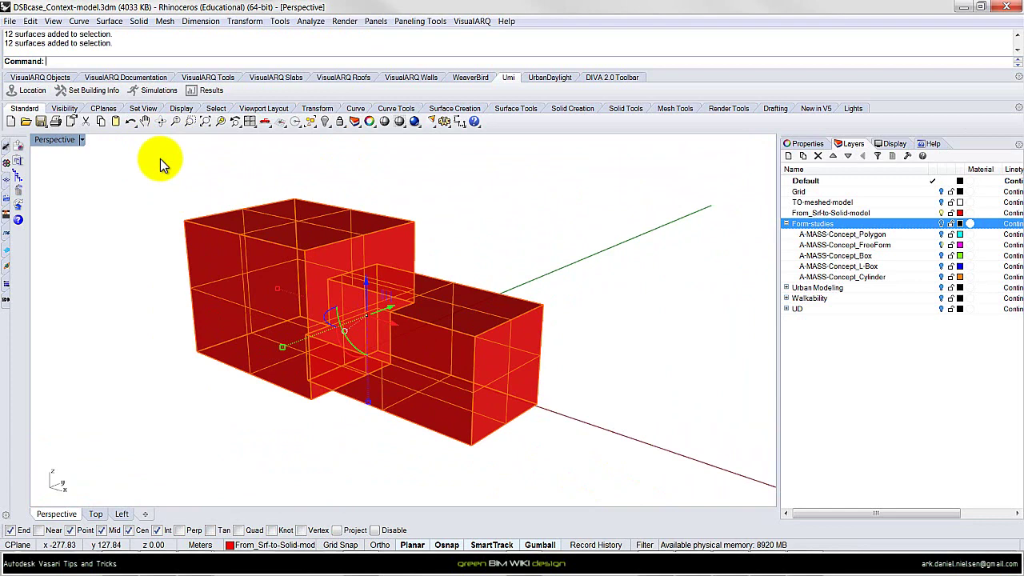
left_click(335, 232)
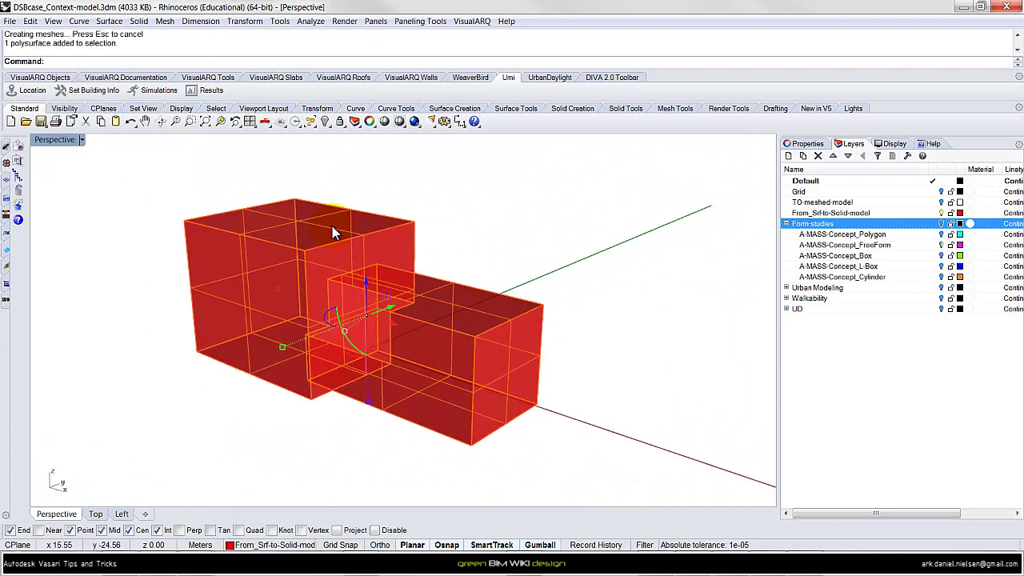
left_click(807, 145)
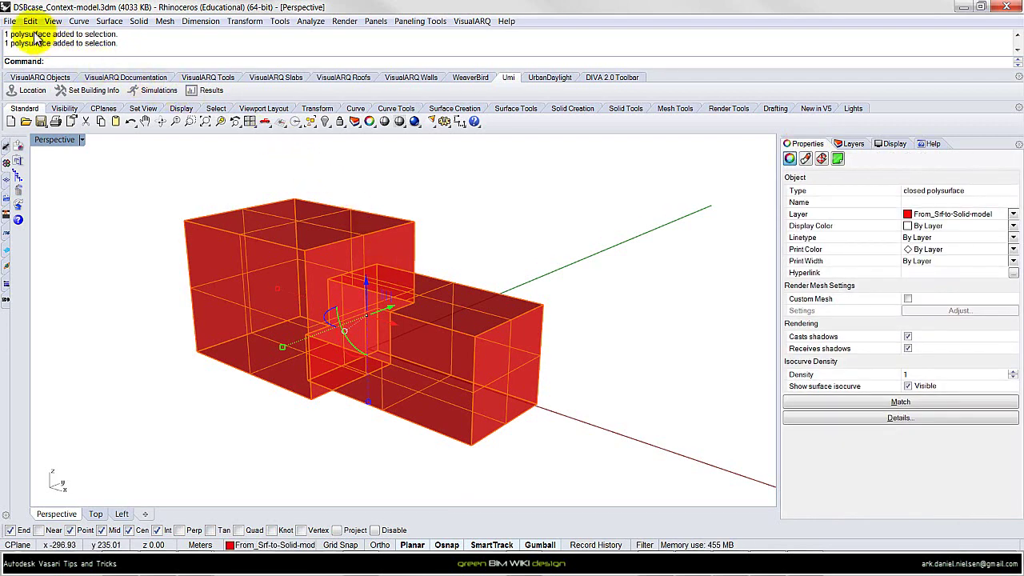
- Export the selected polysurface as the ACIS file Closed-polysurface.sat, accepting the SAT export options
left_click(10, 22)
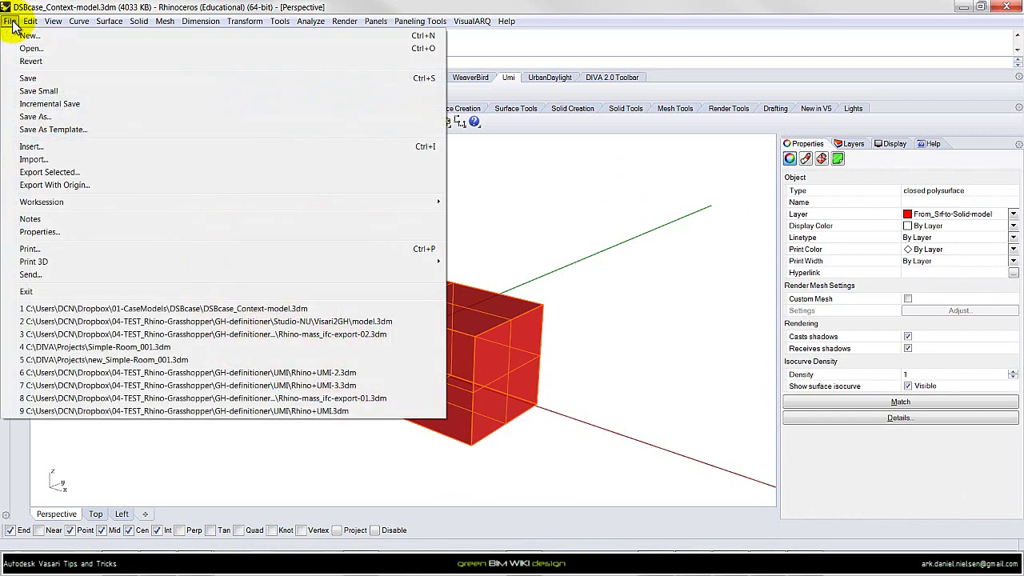
left_click(62, 177)
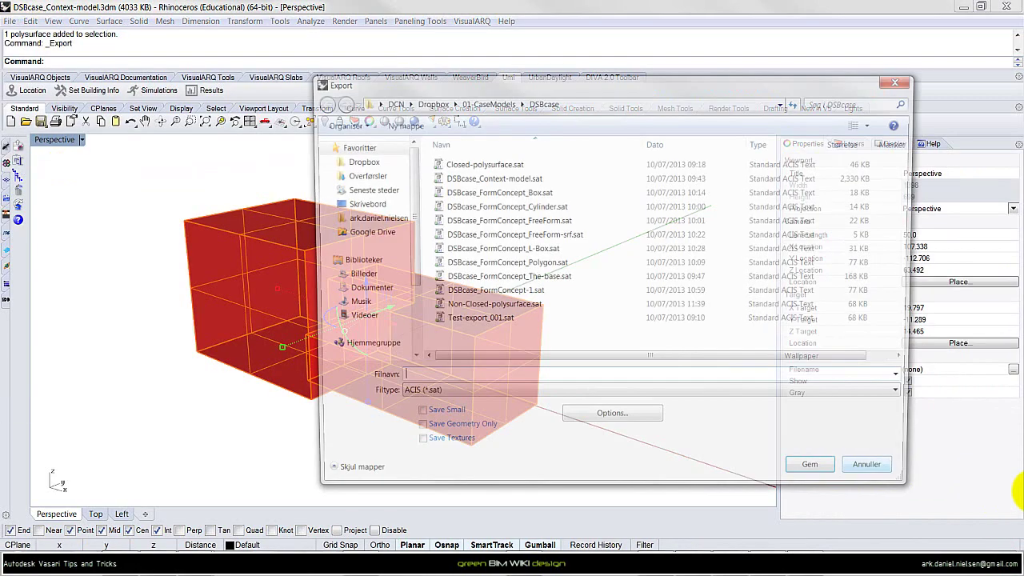
left_click(524, 163)
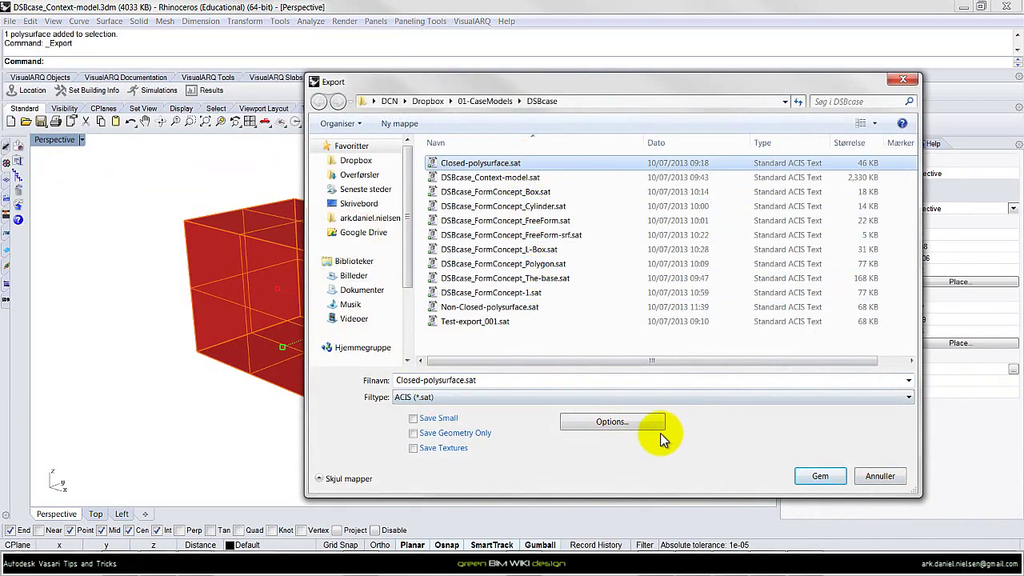
left_click(824, 475)
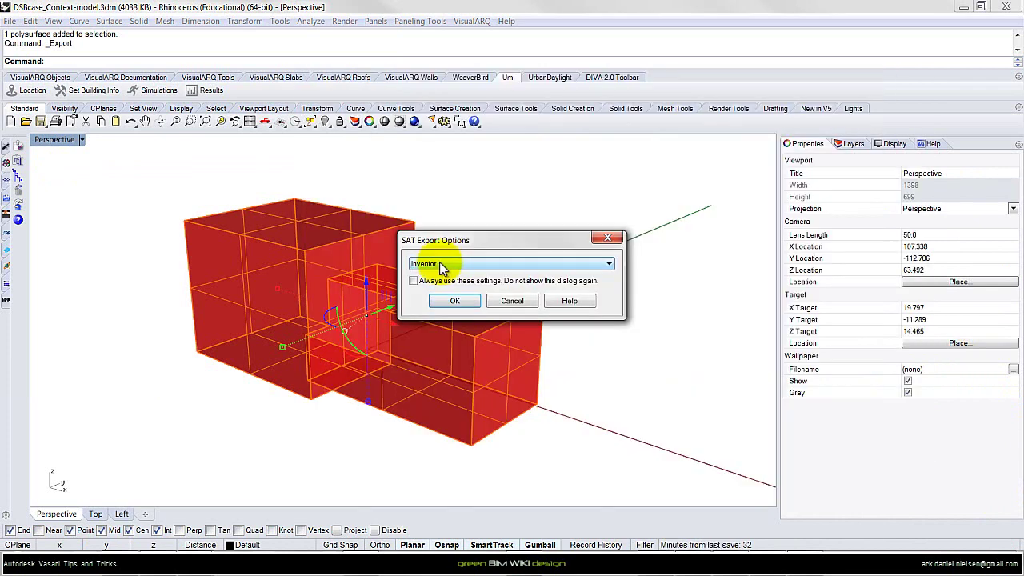
left_click(455, 300)
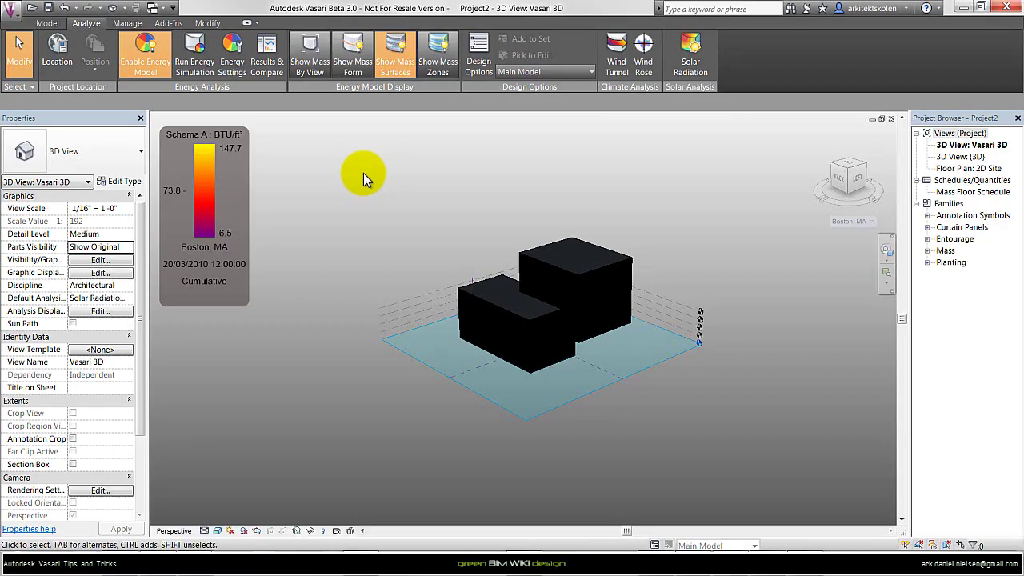
- Import Closed-polysurface.sat into a new in-place mass, move it off the site to the lower left, and finish
left_click(47, 23)
left_click(167, 68)
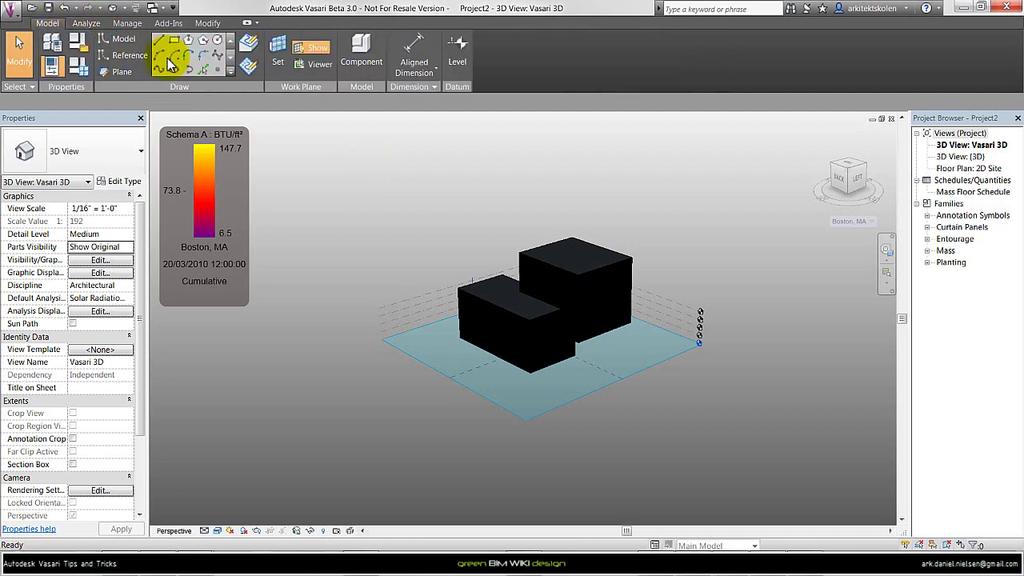
left_click(9, 9)
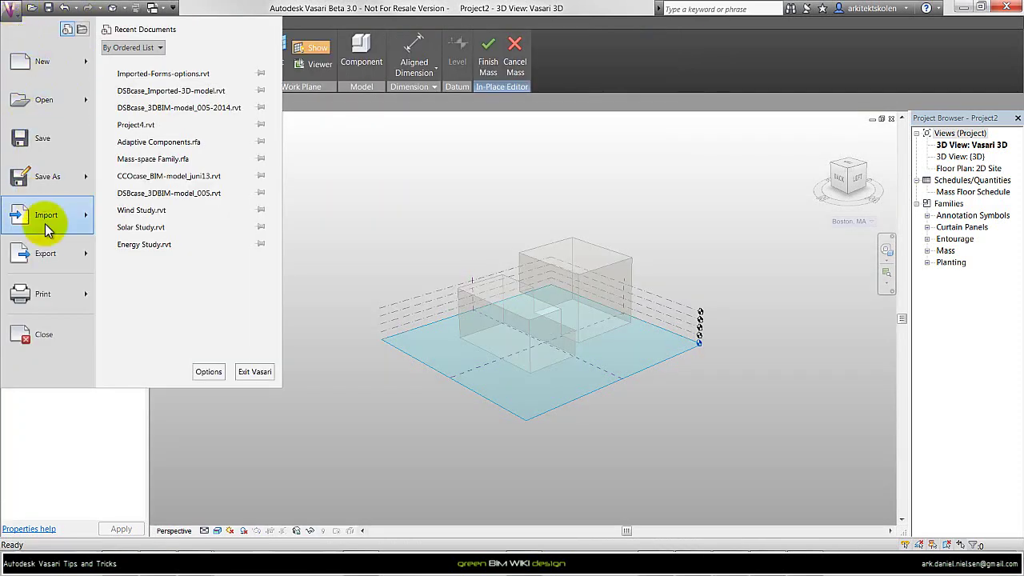
mouse_move(45, 225)
left_click(194, 73)
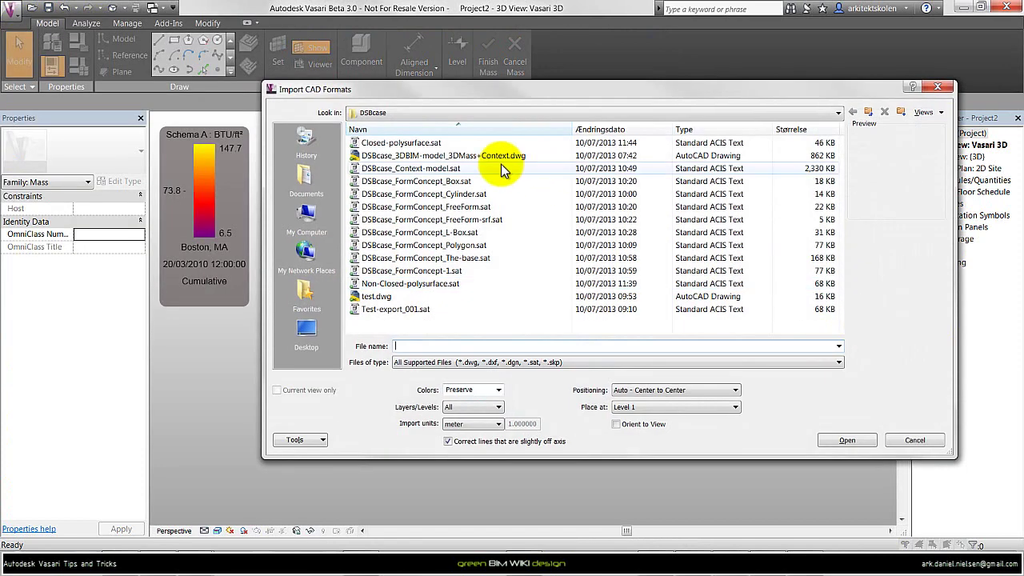
left_click(448, 144)
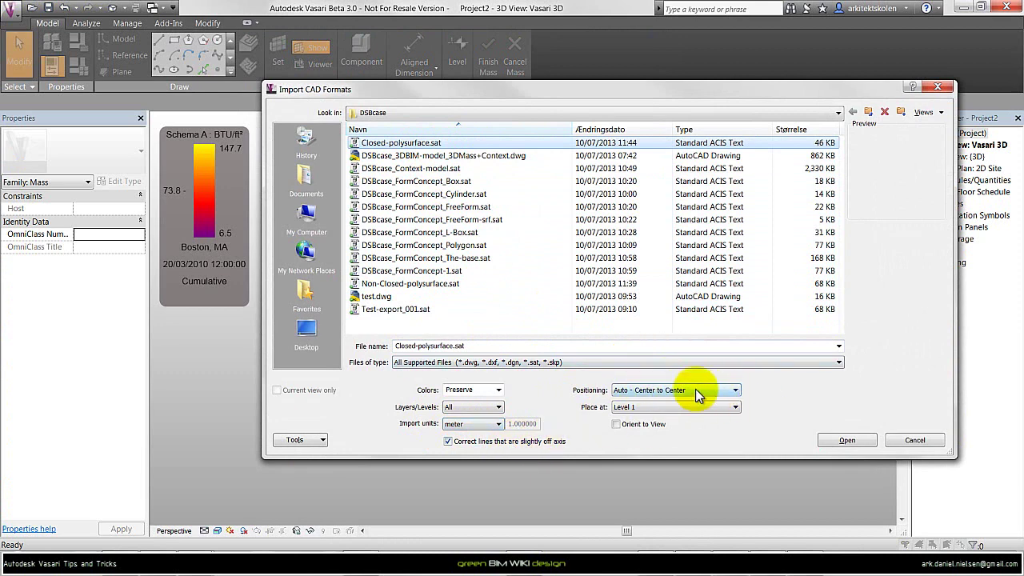
left_click(848, 441)
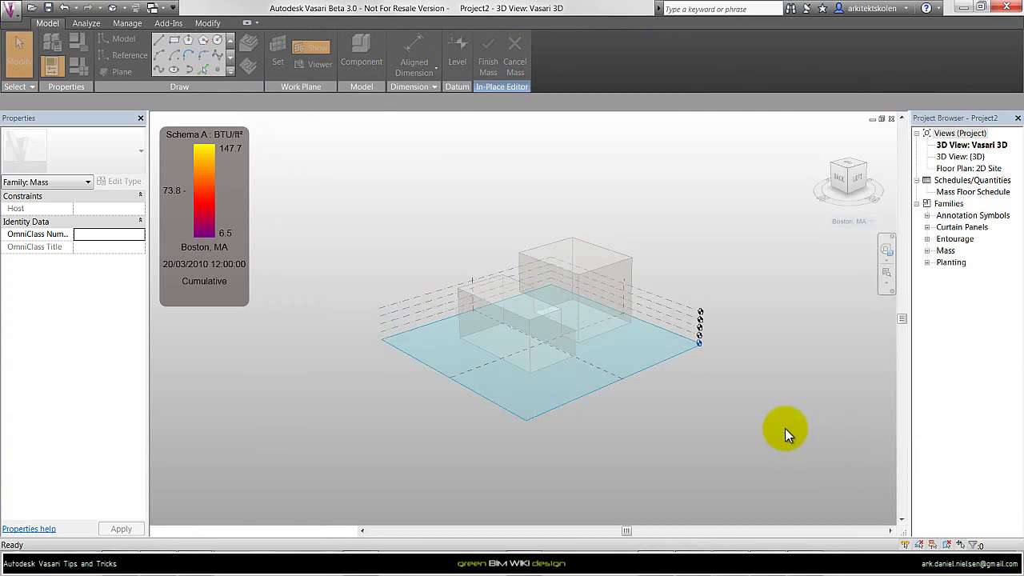
mouse_move(532, 351)
left_mouse_down()
mouse_move(369, 391)
mouse_move(322, 426)
left_mouse_up()
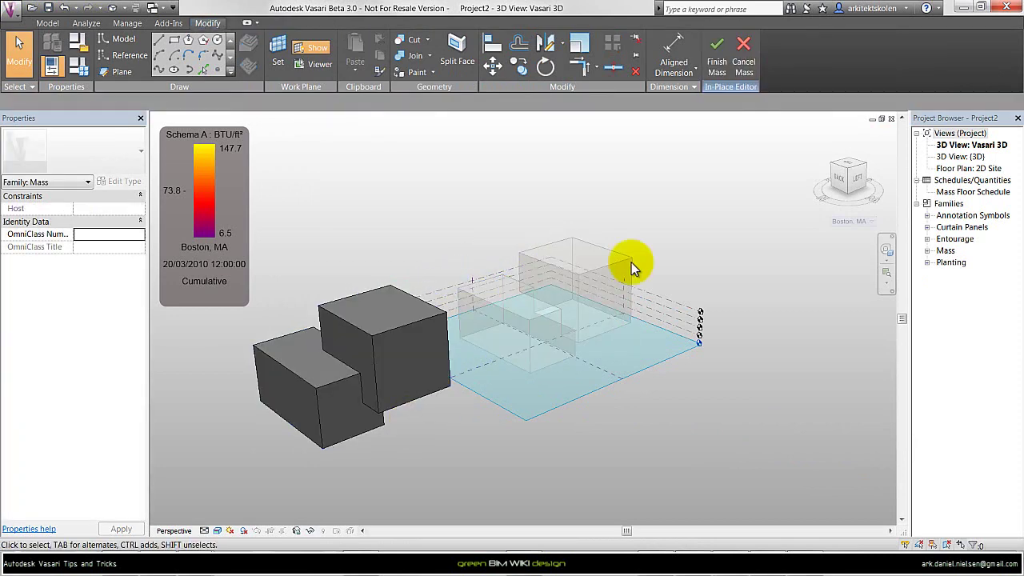
left_click(716, 60)
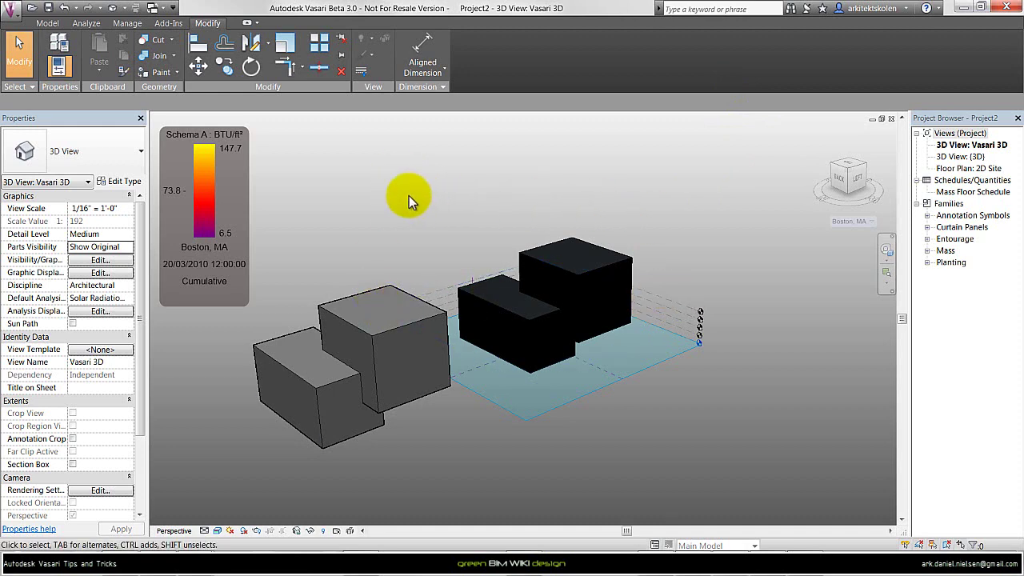
- Select the imported solid mass and add floors at Levels 1–5, giving 50136.56 SF gross floor area
scroll(426, 480, "up", 2)
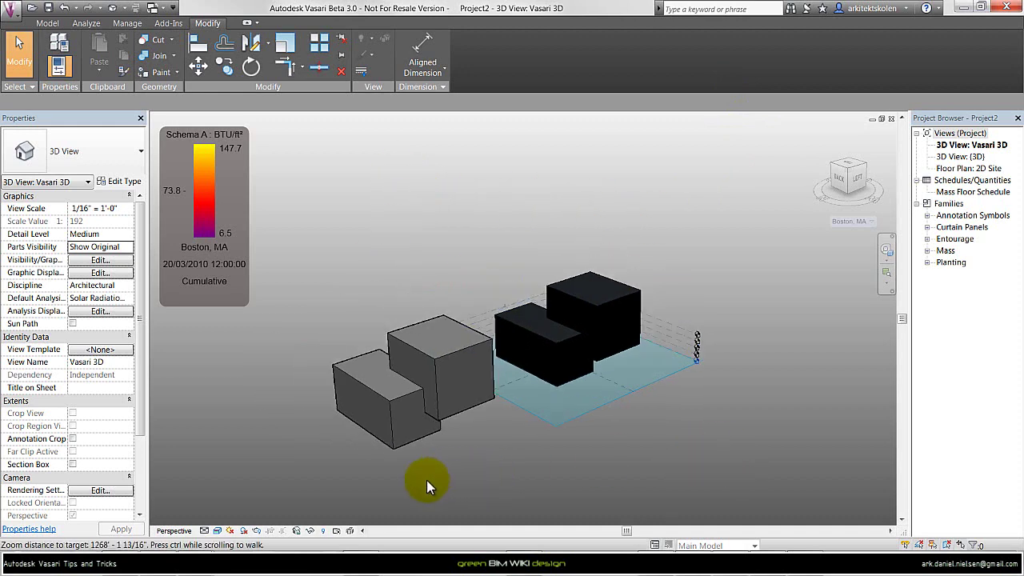
left_click(438, 343)
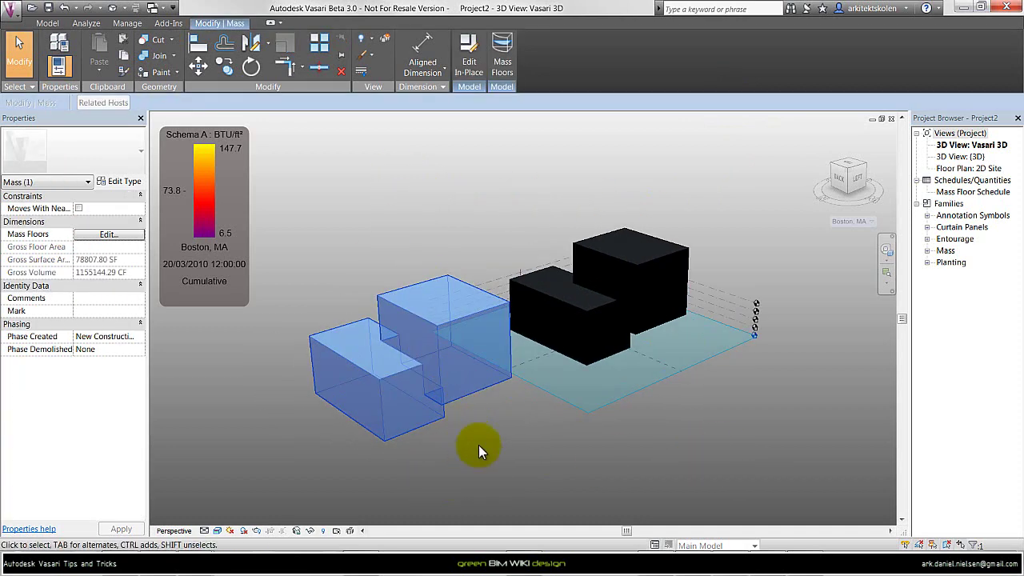
left_click(502, 56)
left_click_drag(448, 195, 450, 233)
left_click(429, 234)
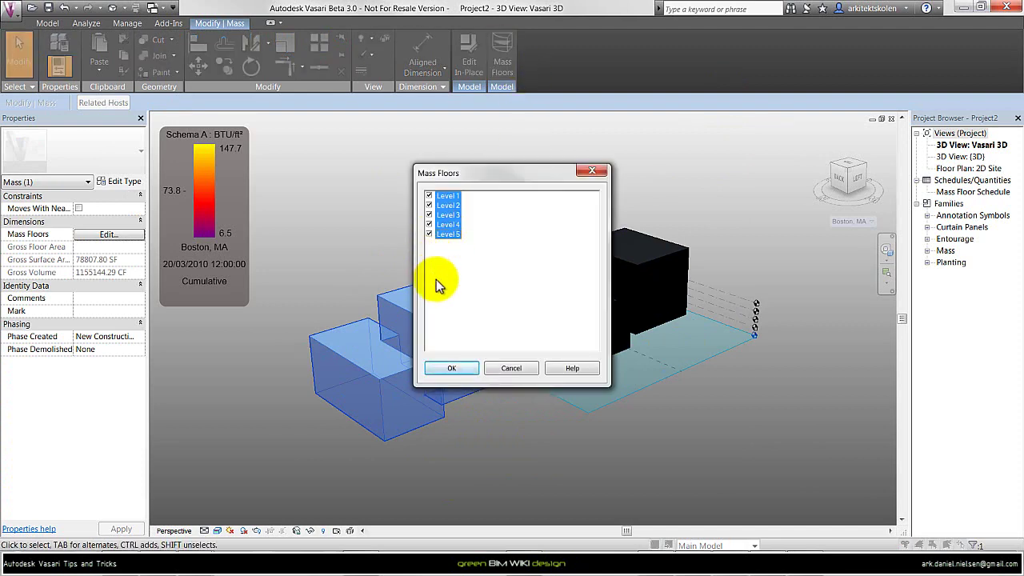
left_click(453, 368)
middle_click_drag(472, 430, 519, 469, "shift")
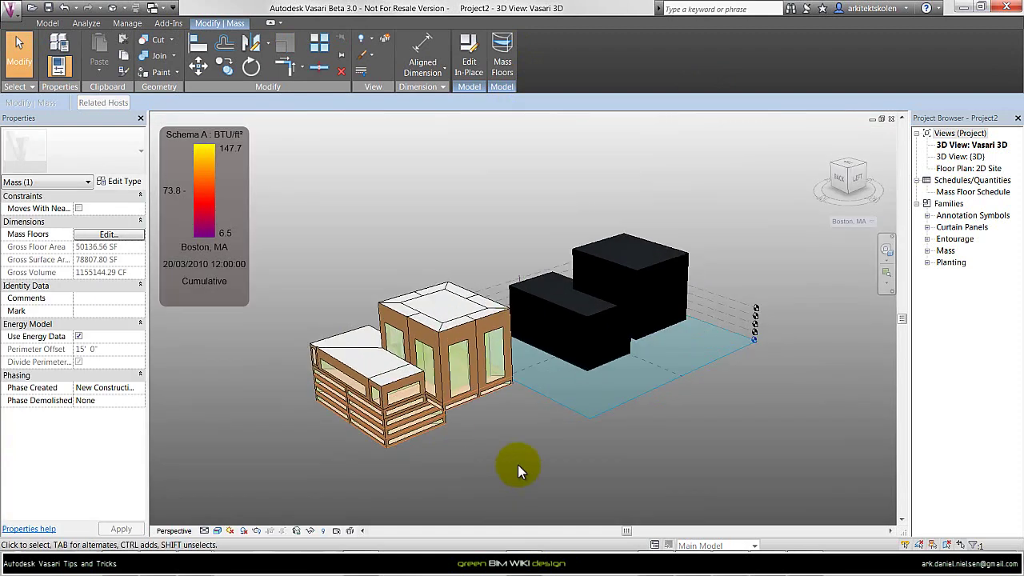
scroll(518, 465, "up", 2)
scroll(512, 470, "up", 1)
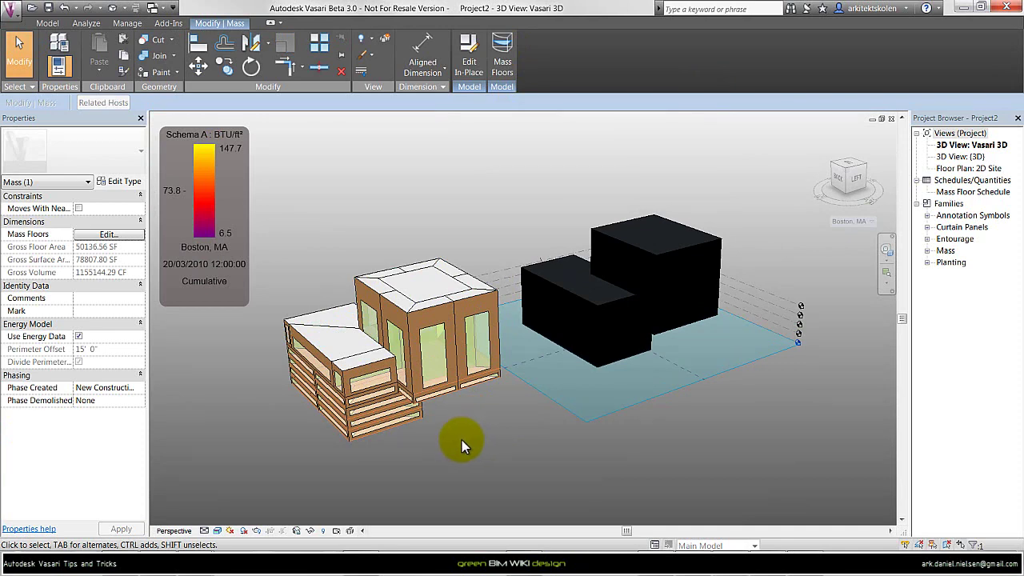
left_click(455, 212)
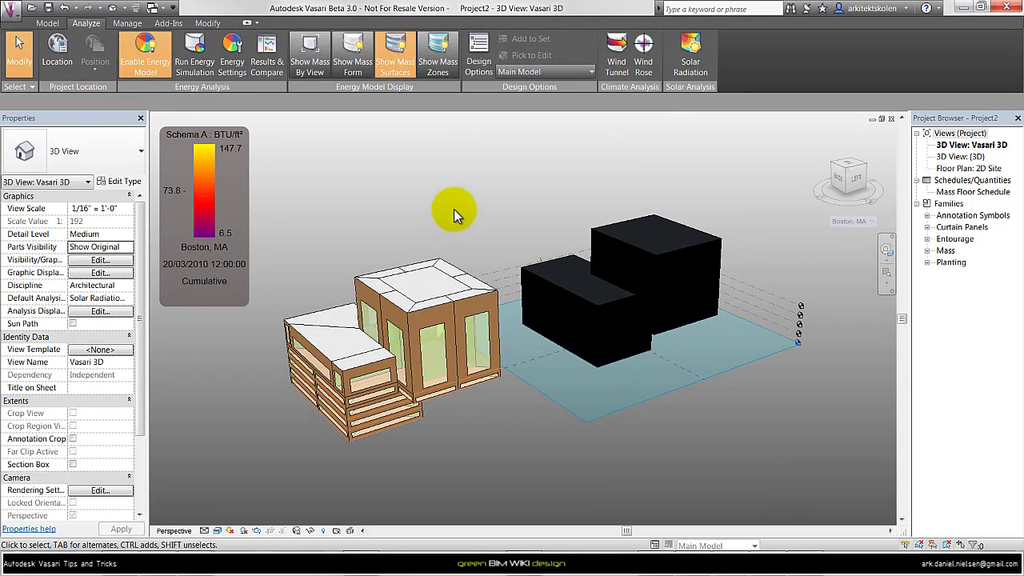
- Switch back to Show Mass Form and open the imported solid mass with Edit In-Place
left_click(350, 70)
left_click(456, 303)
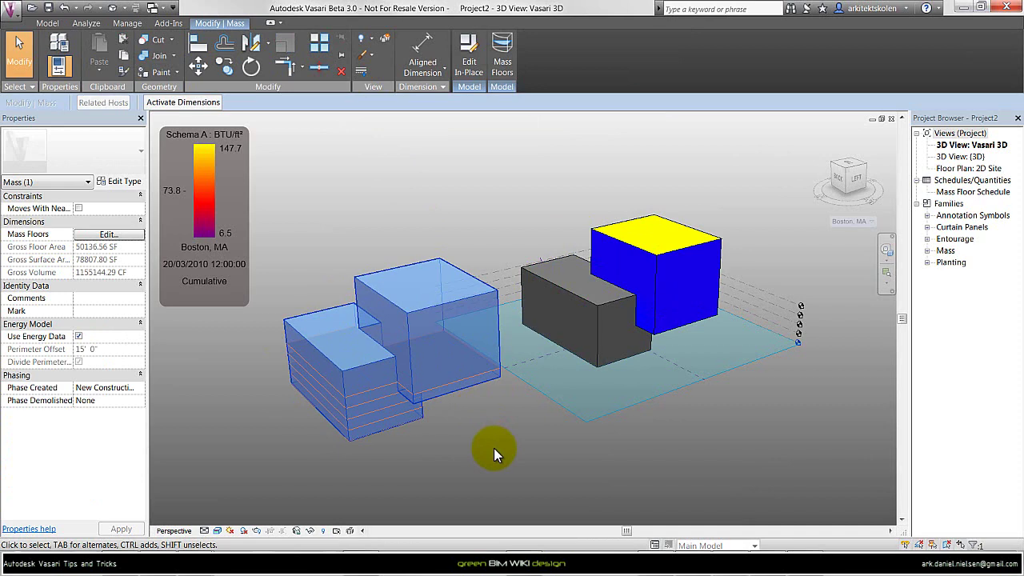
left_click(468, 60)
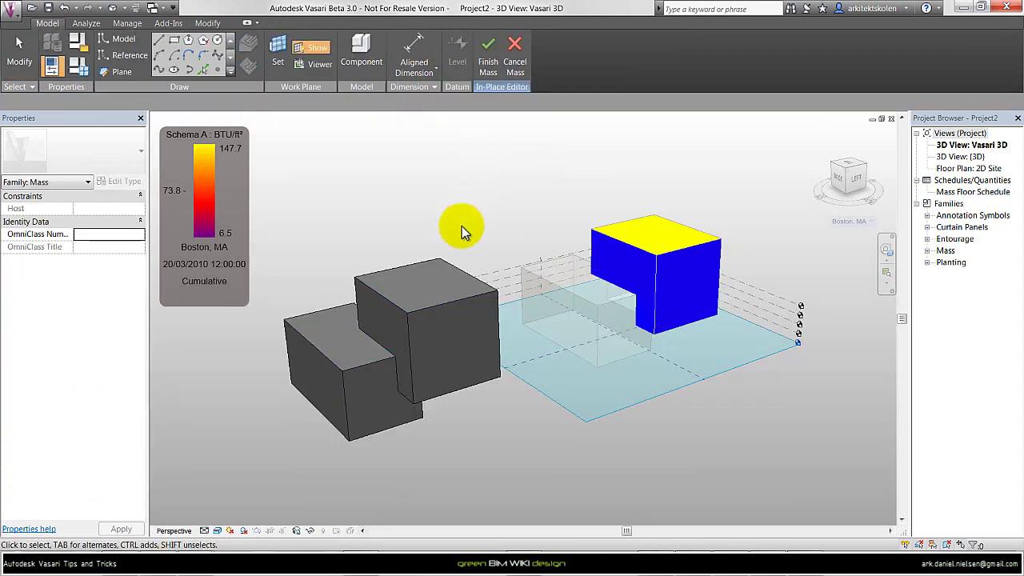
- Explode the tall mass's import into free-form geometry, raise its top face, and finish the mass
left_click(425, 314)
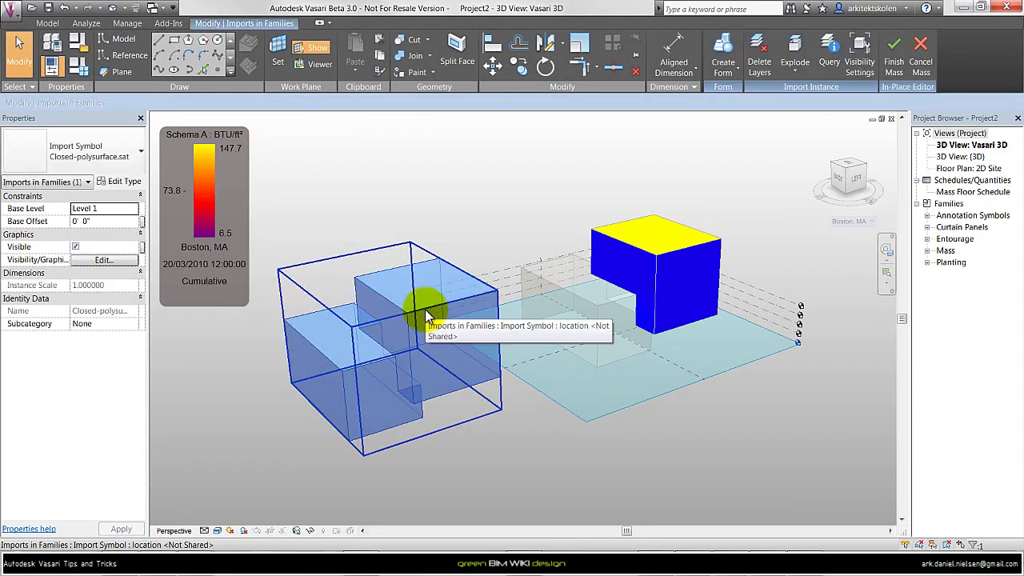
left_click(803, 48)
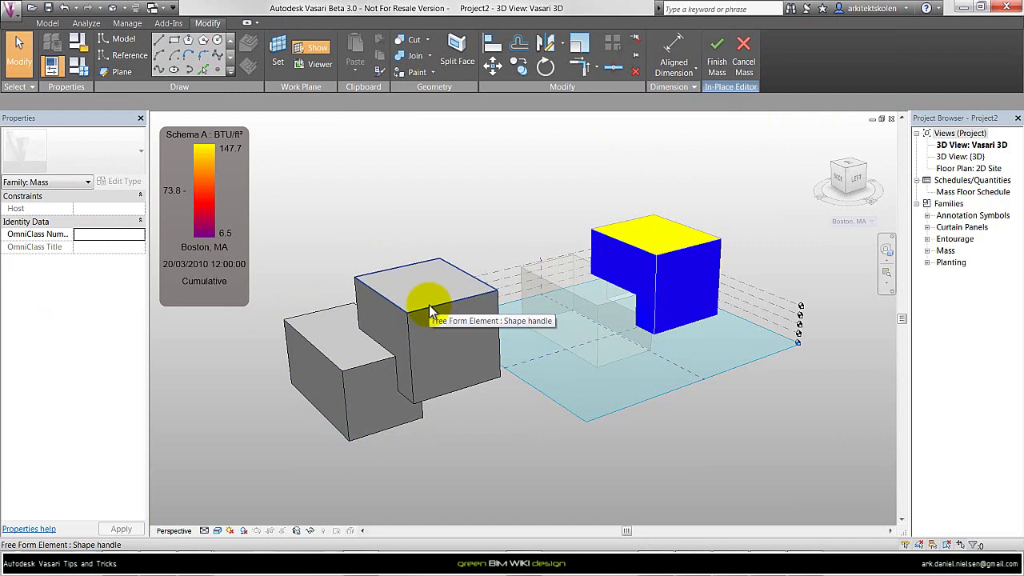
left_click(434, 293)
left_click(434, 296)
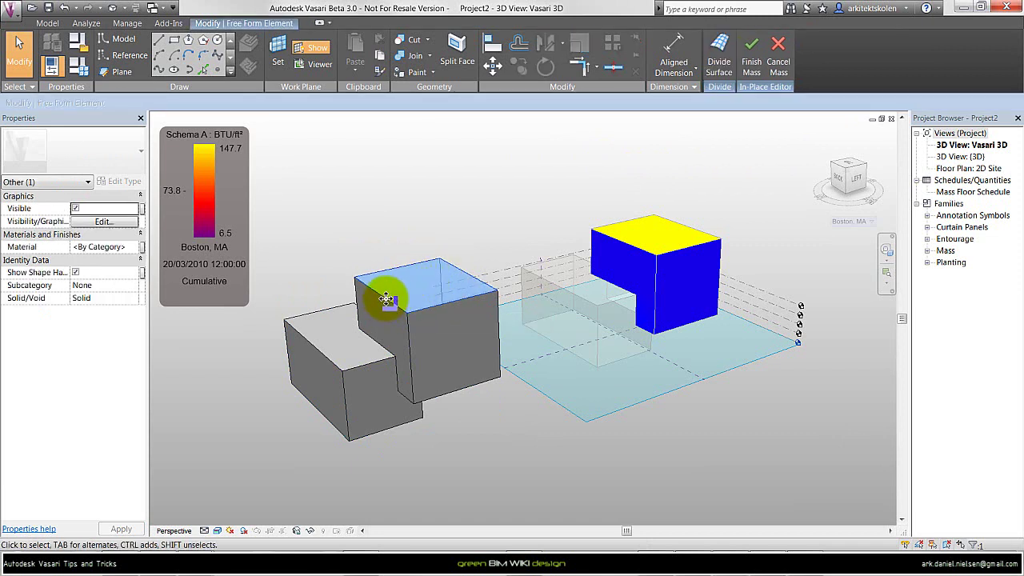
left_click_drag(385, 293, 387, 272)
left_click(481, 206)
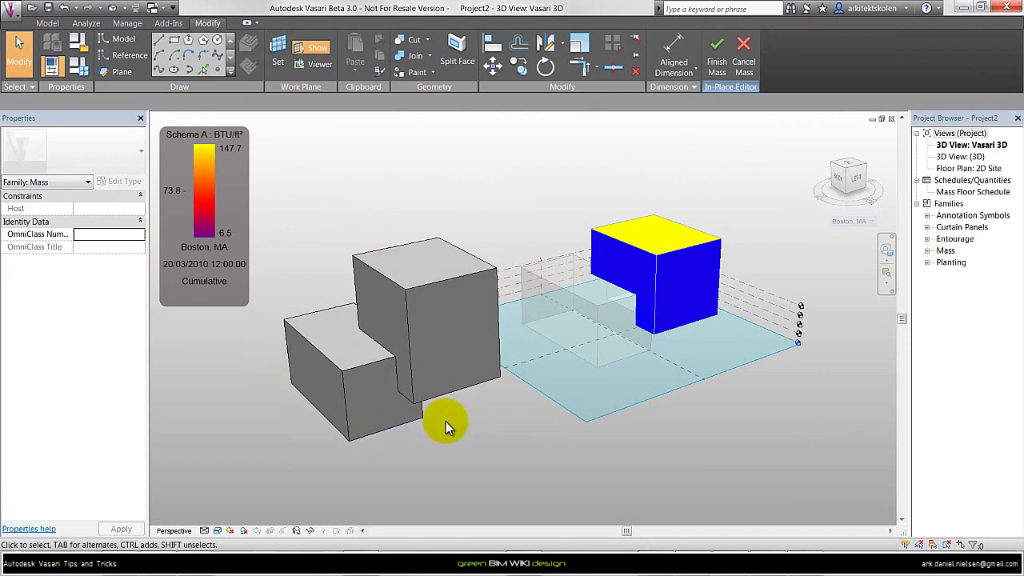
left_click(714, 64)
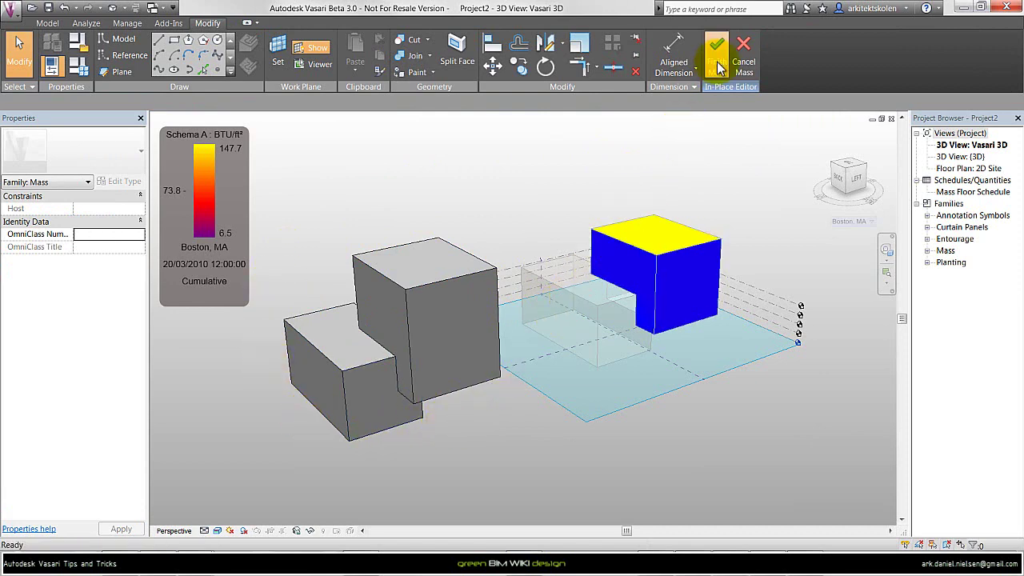
left_click(409, 291)
- Lower the front mass's tall block and adjust the height of its lower left block
middle_click_drag(365, 293, 384, 316, "shift")
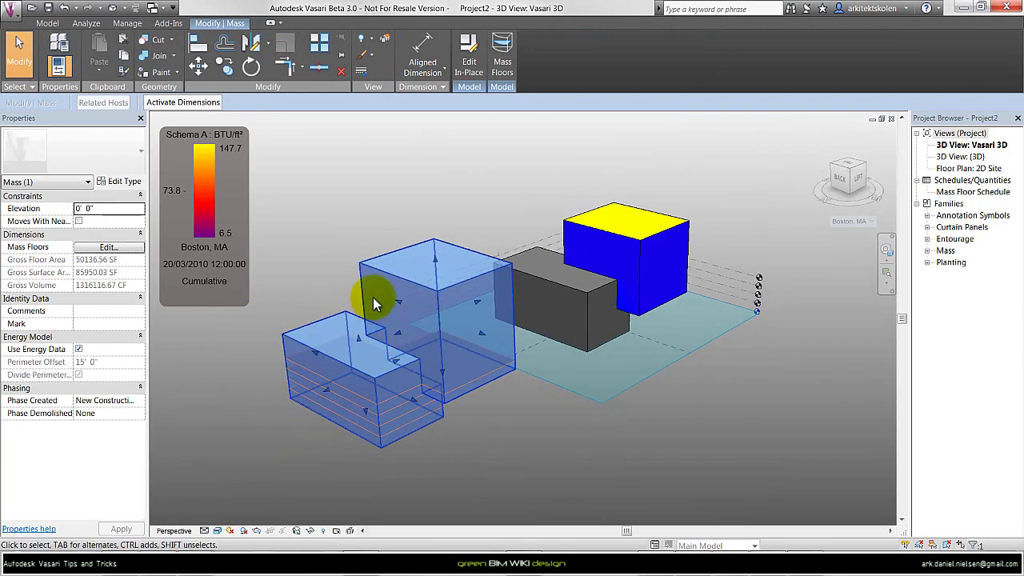
left_click_drag(434, 258, 422, 400)
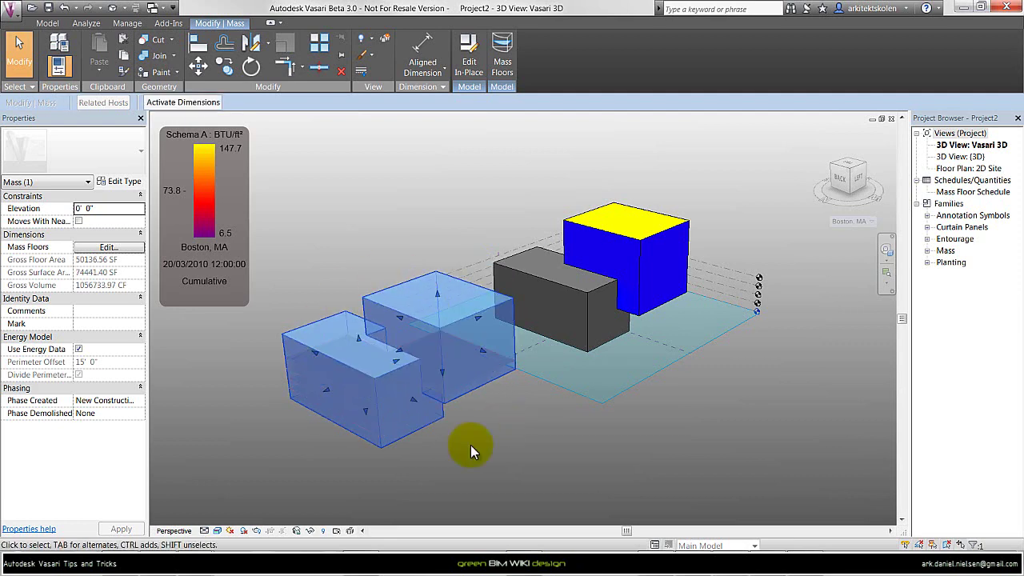
scroll(411, 355, "up", 2)
left_click_drag(408, 338, 486, 434)
left_click(487, 433)
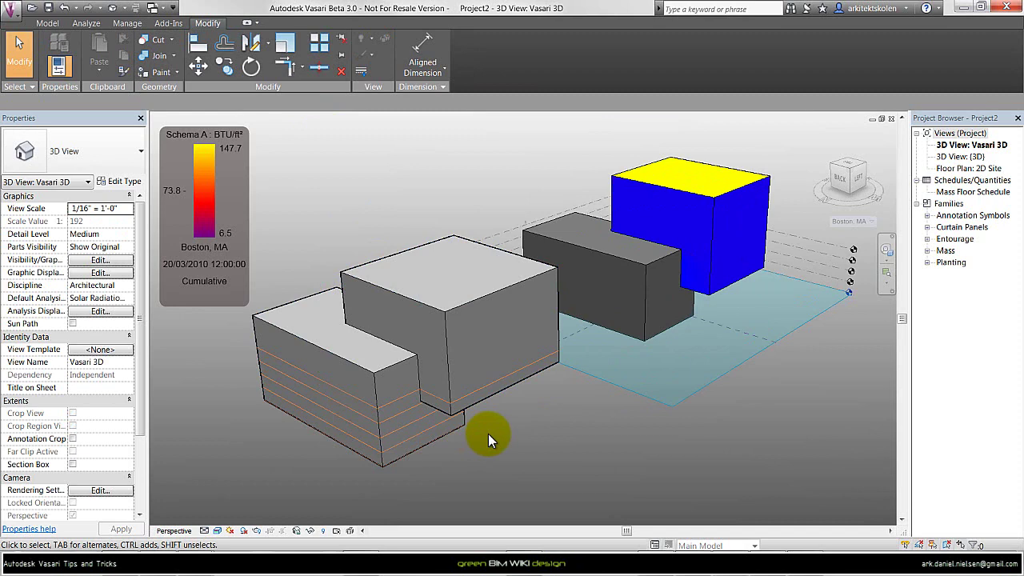
- Preview the masses as energy zones with Show Mass Zones, then return to plain mass forms
scroll(488, 434, "up", 2)
left_click(87, 23)
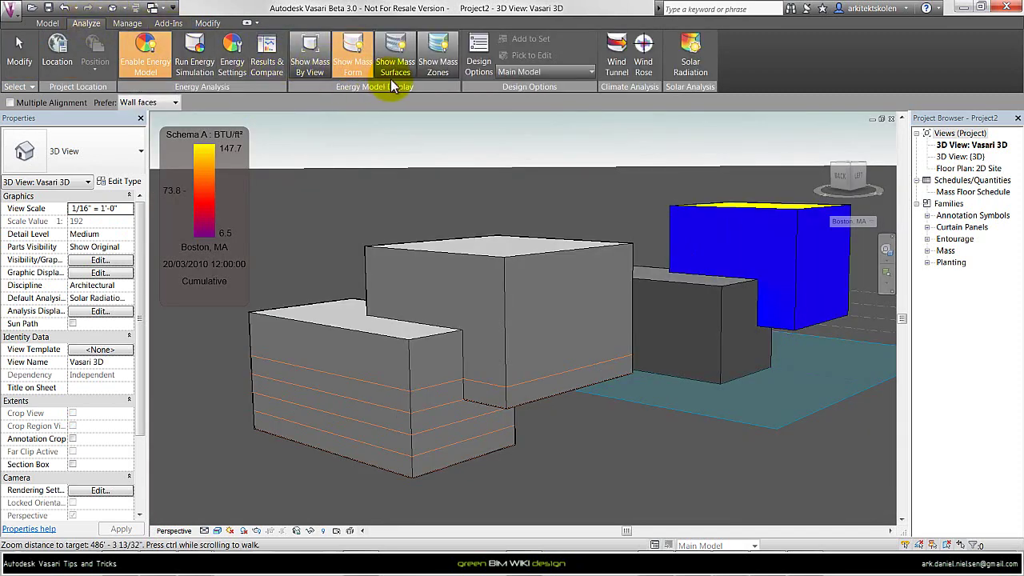
left_click(439, 70)
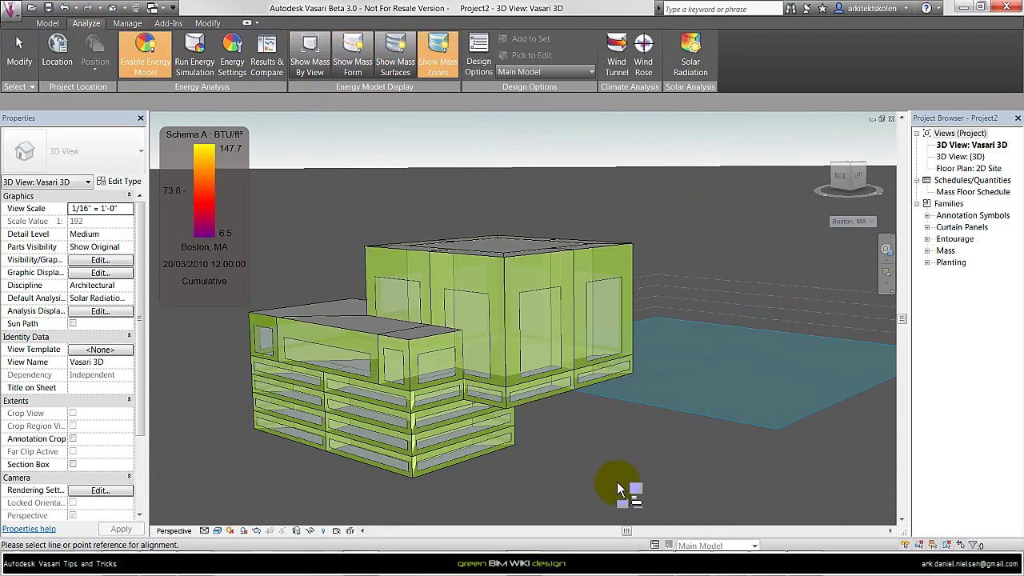
left_click(600, 444)
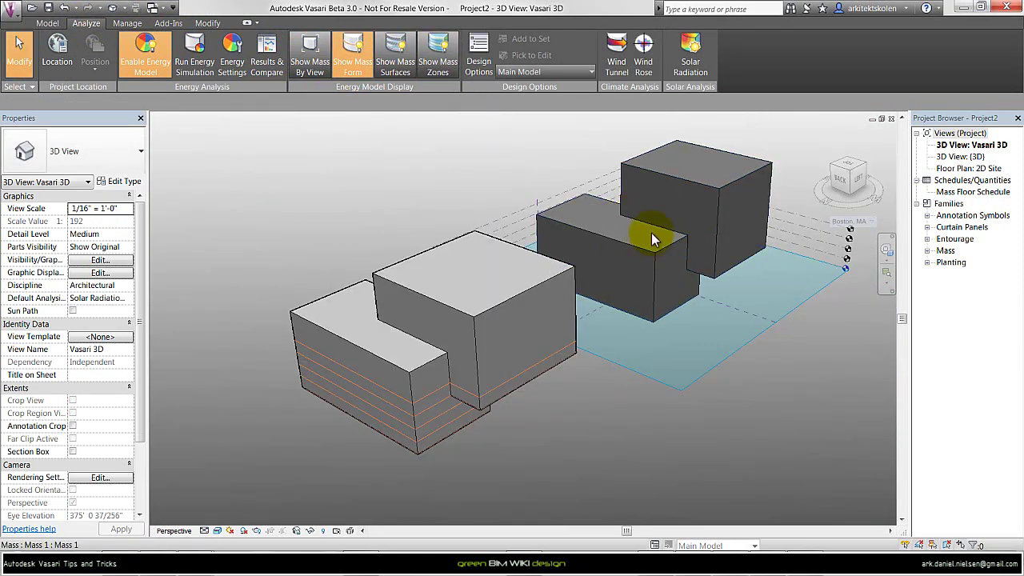
left_click(625, 250)
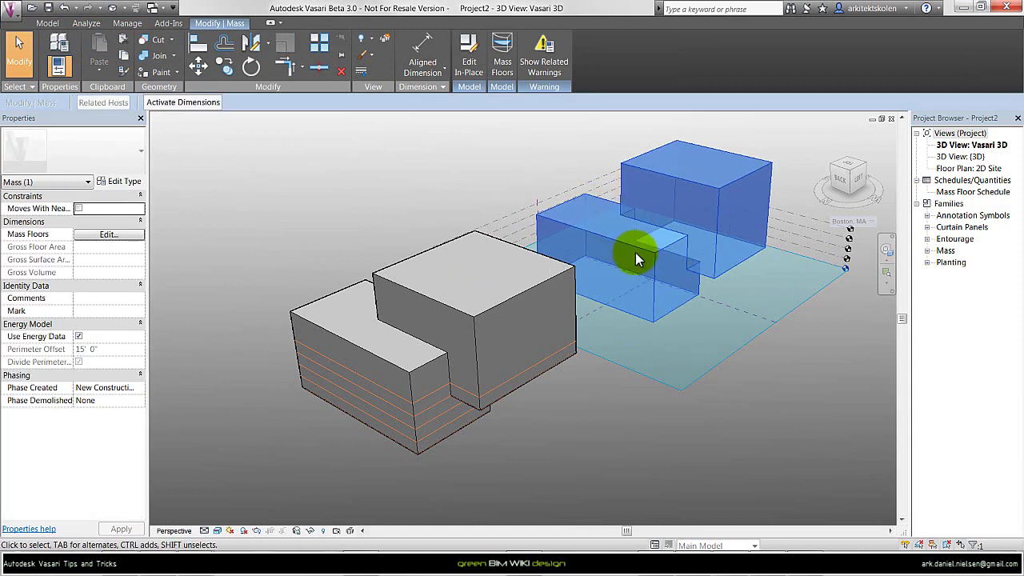
- Edit the back mass in place, explode its import, finish the mass and dismiss the warning
left_click(469, 62)
left_click(700, 229)
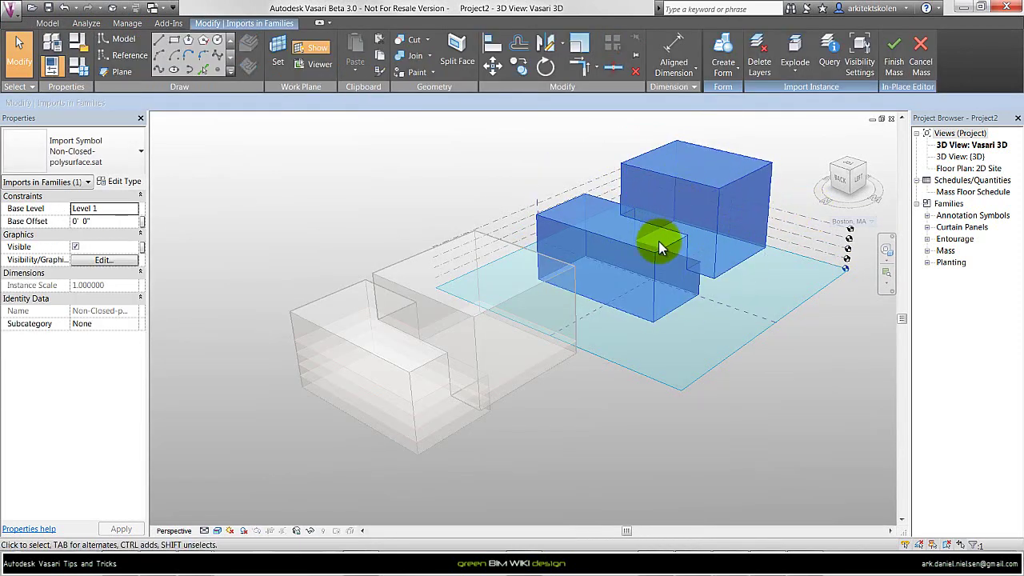
left_click(800, 49)
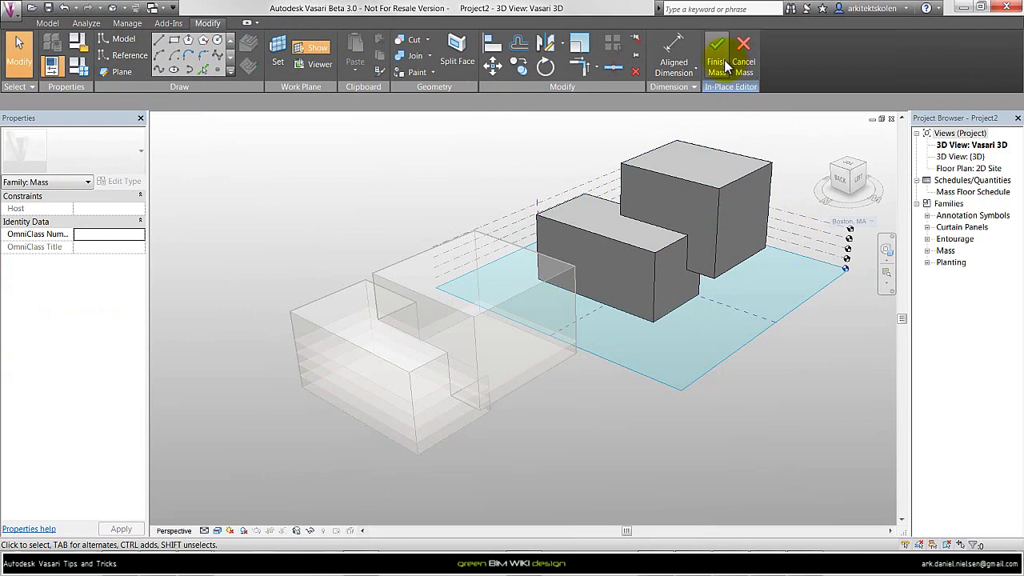
left_click(717, 60)
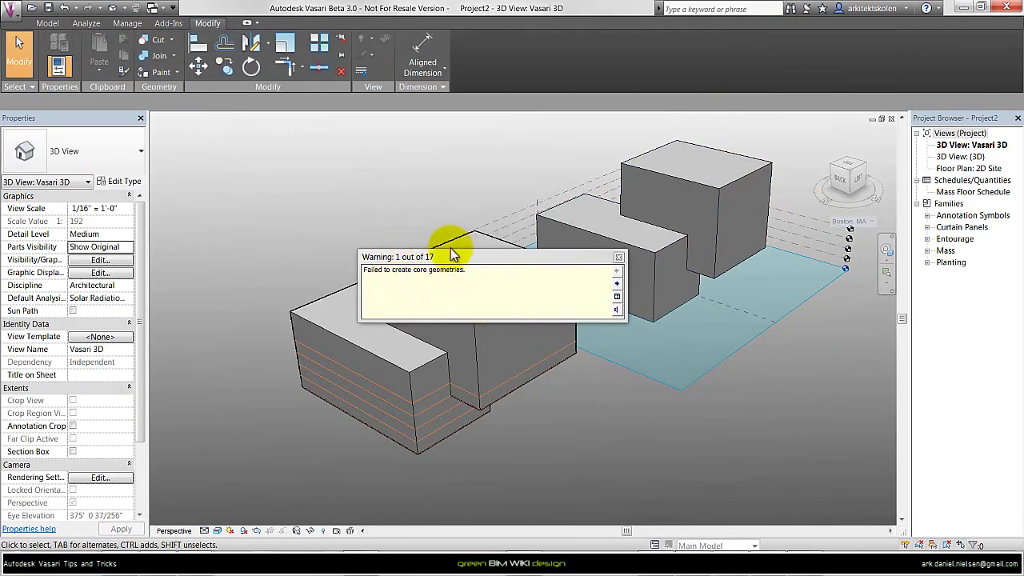
left_click(618, 257)
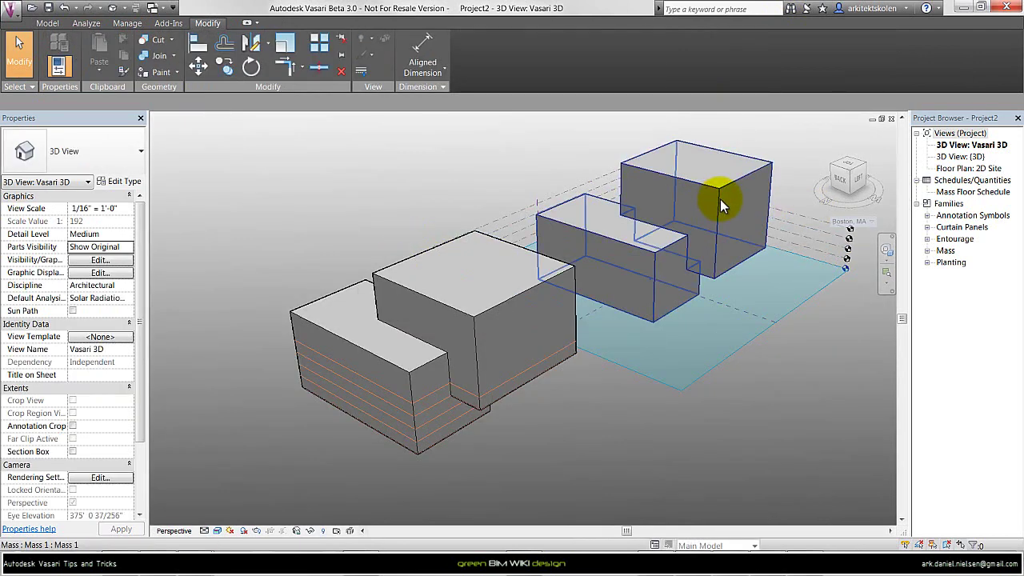
- Try reshaping the back mass's height, then cancel the regeneration error to restore it
left_click(719, 200)
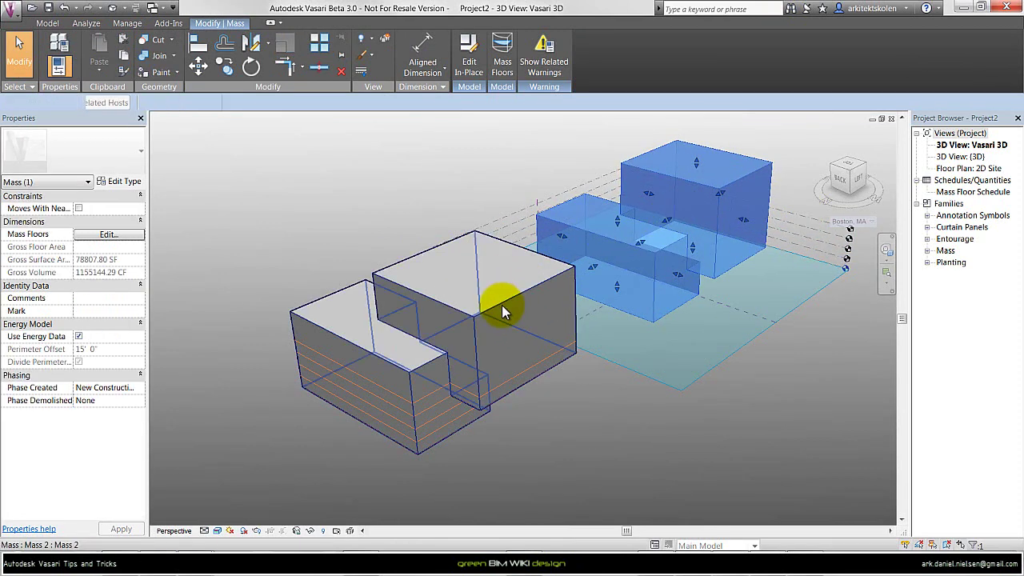
left_click(502, 304)
left_click(679, 205)
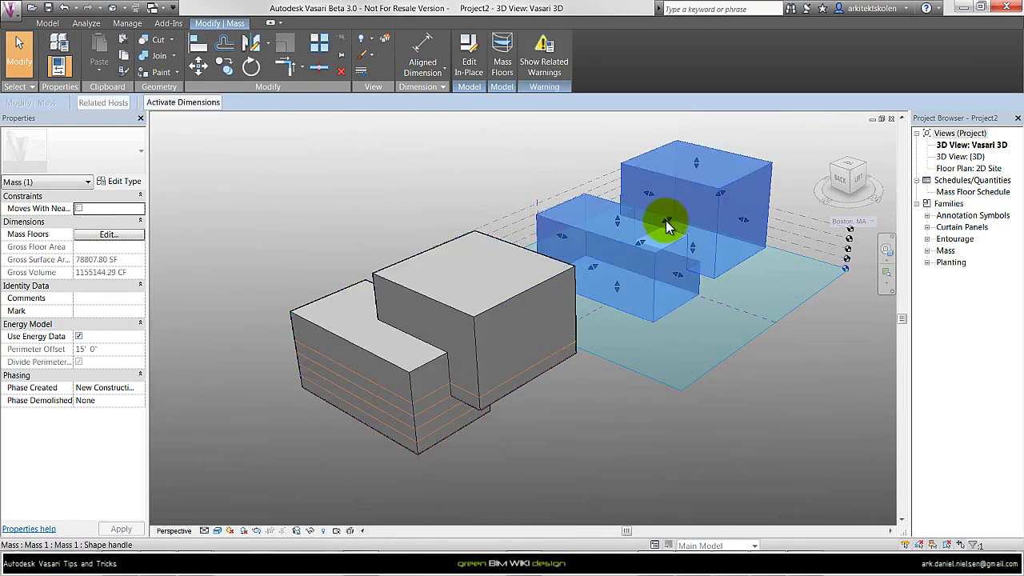
left_click_drag(663, 221, 672, 209)
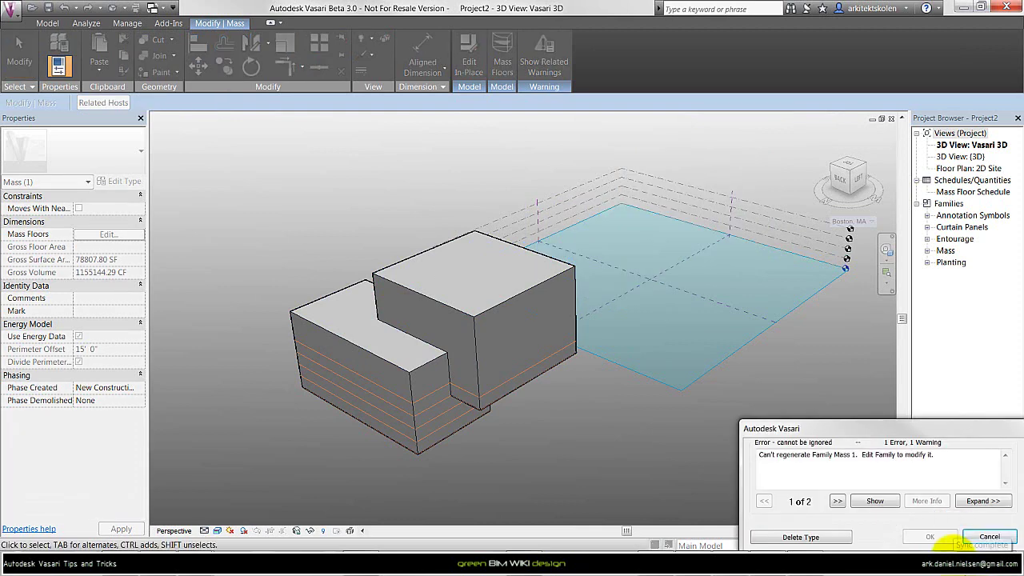
left_click(990, 537)
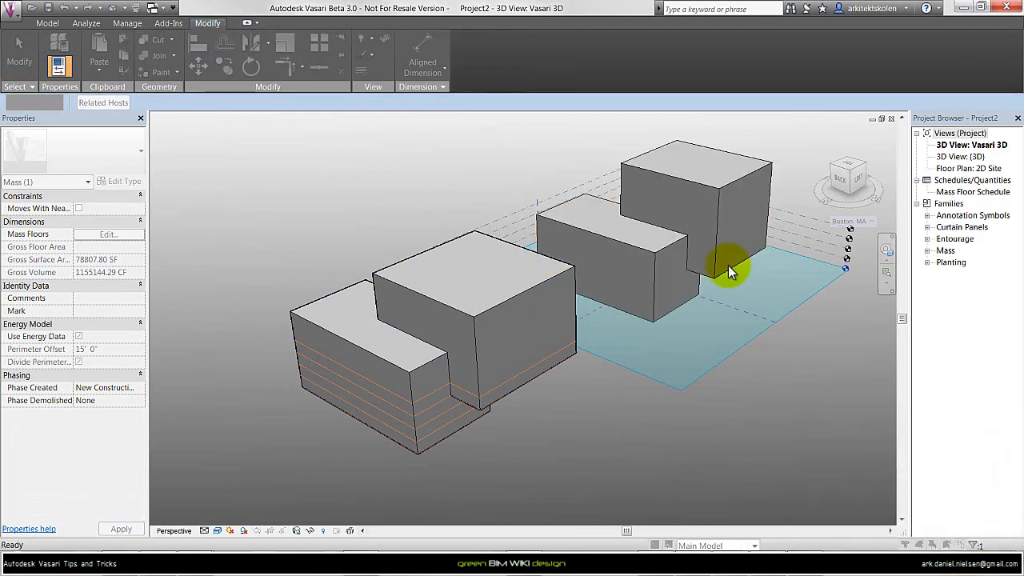
left_click(697, 391)
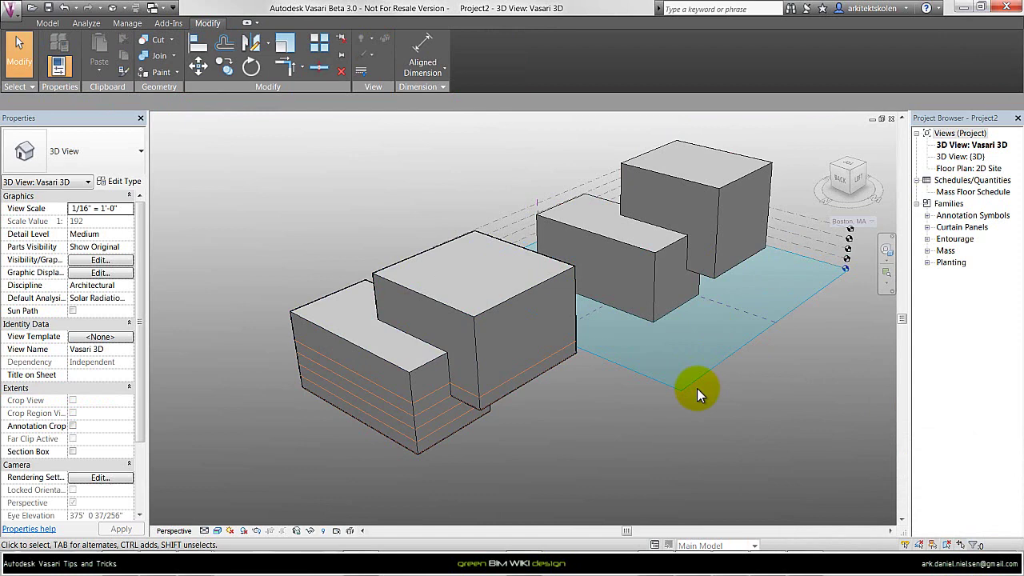
left_click(718, 205)
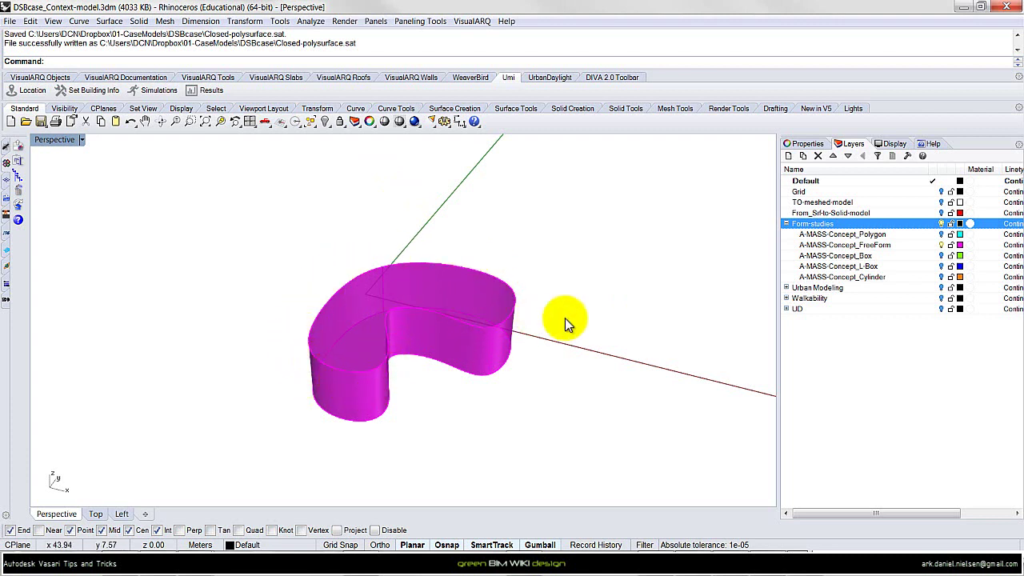
- Turn on the A-MASS-Concept_Polygon, _Box, _L-Box and _Cylinder layers one after another
left_click(941, 234)
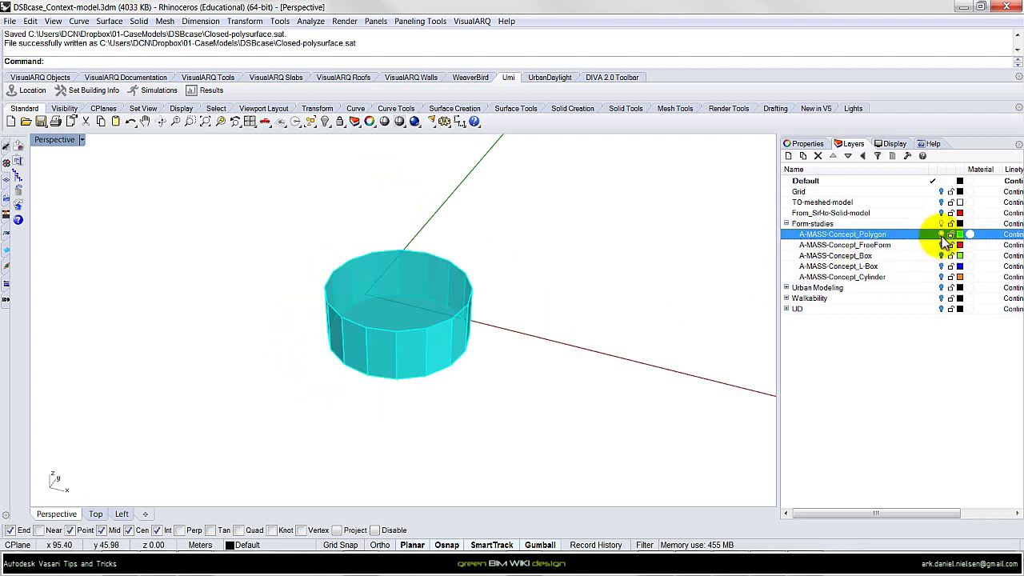
left_click(942, 255)
left_click(943, 265)
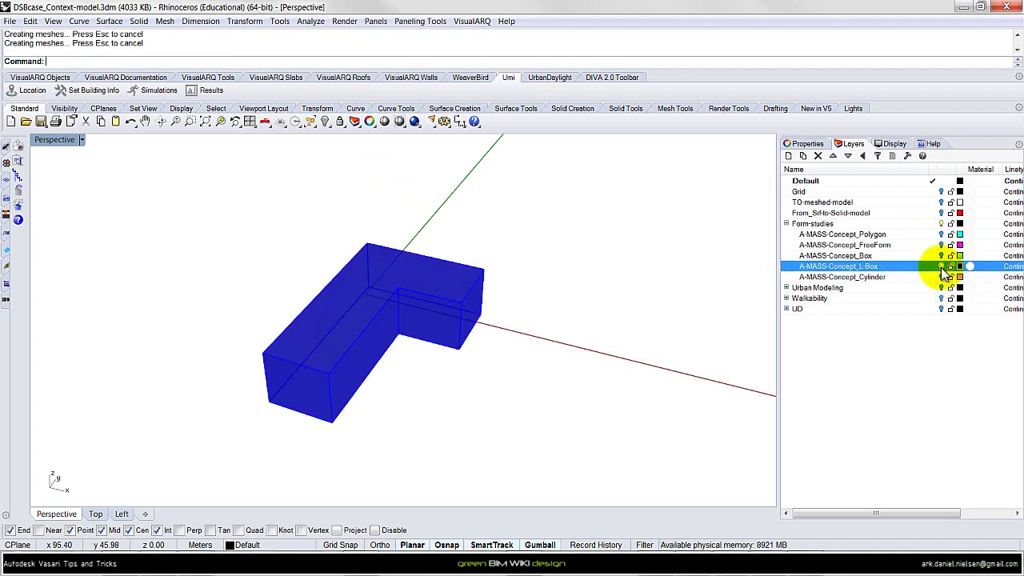
left_click(941, 277)
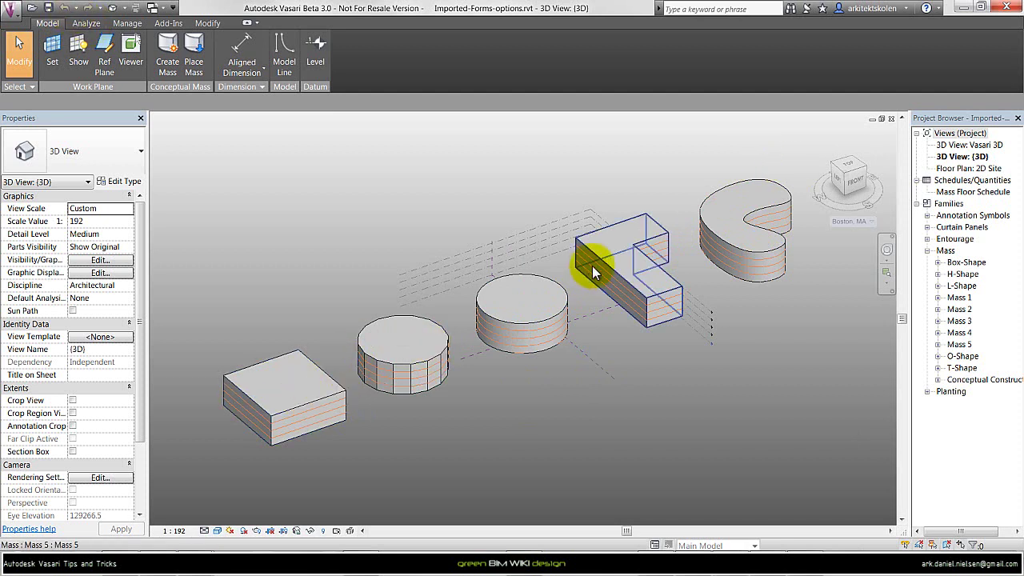
- Show mass zones on all five masses, then review Energy Settings and cancel without changes
left_click(86, 23)
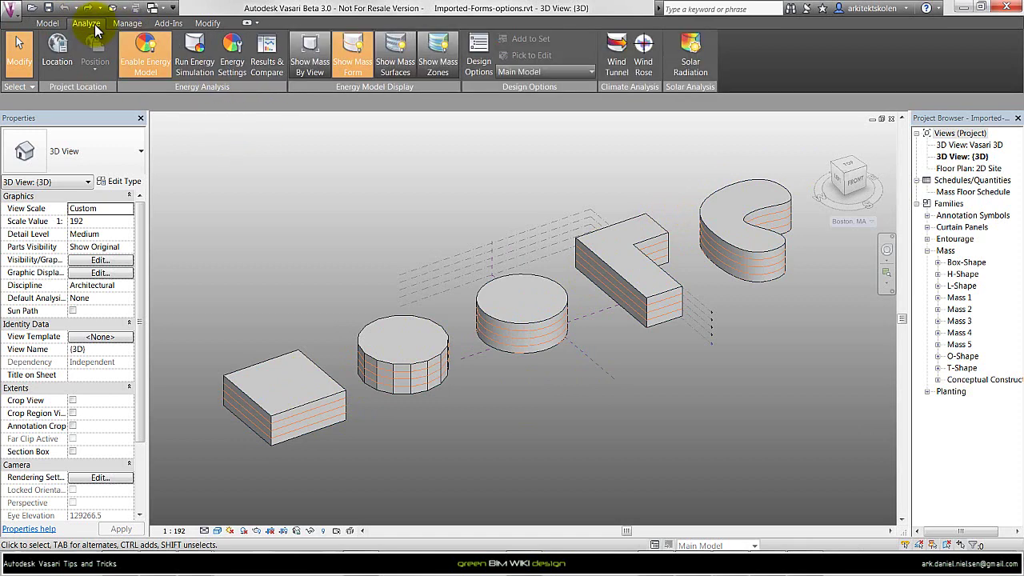
left_click(446, 70)
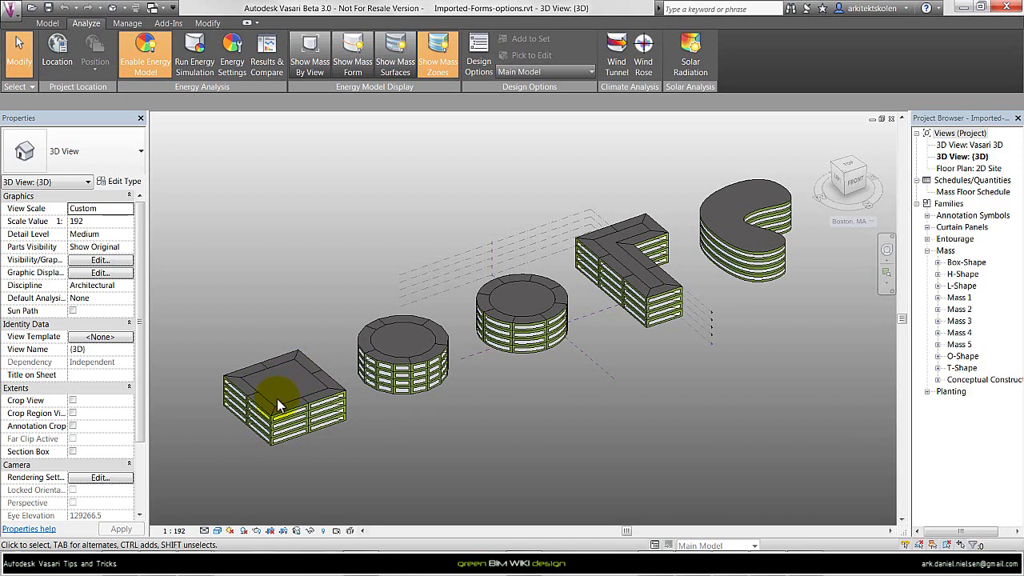
left_click(230, 70)
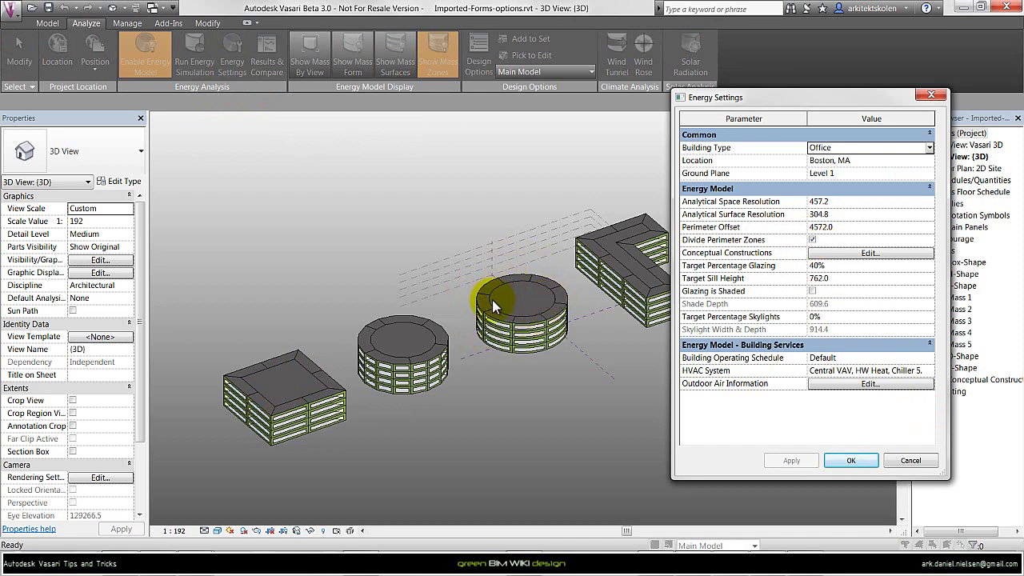
left_click(892, 460)
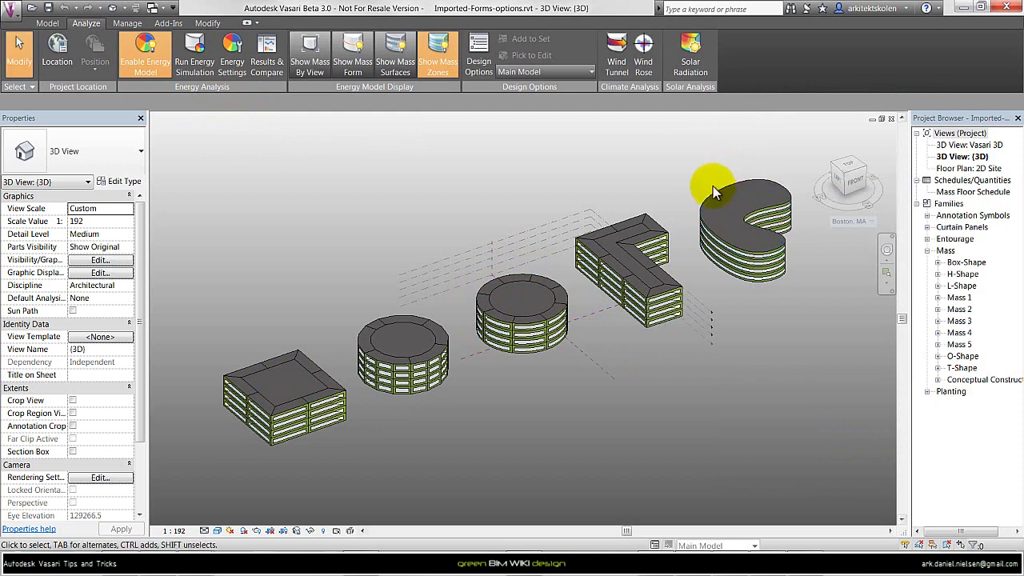